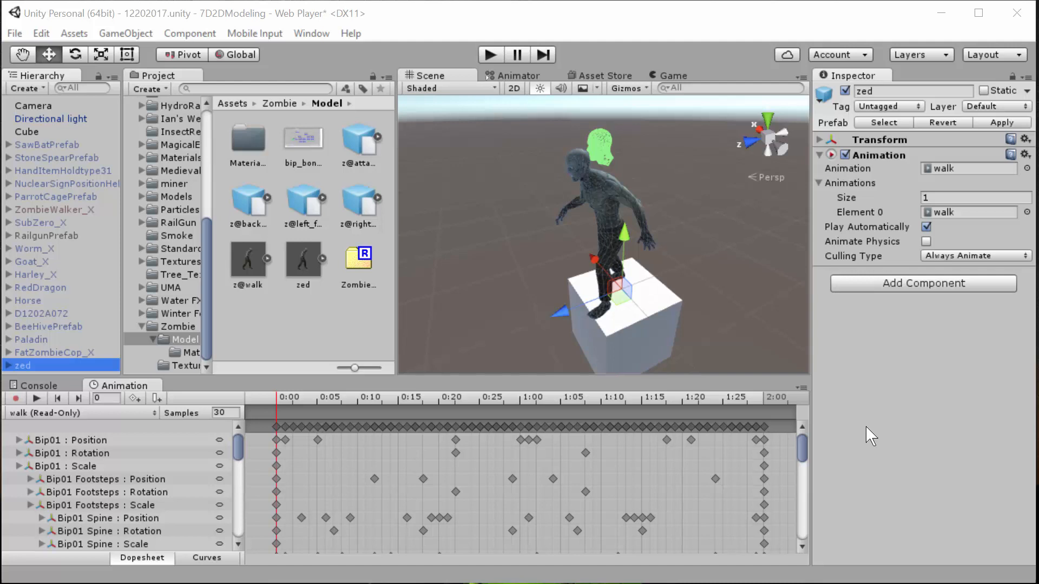
# Expand the z@walk model asset and the zed object in the hierarchy to show their contents.
pyautogui.click(251, 259)
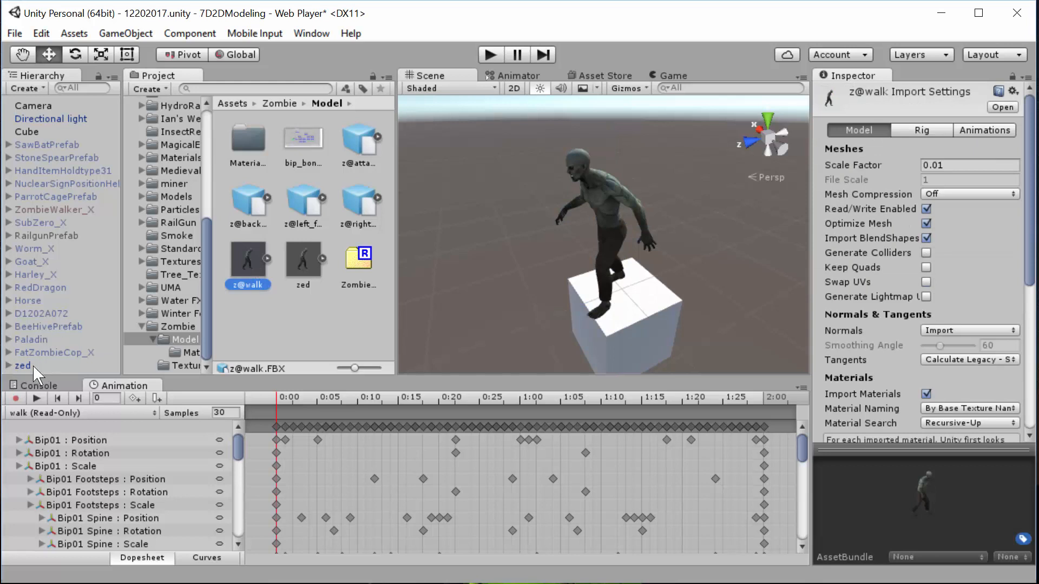
pyautogui.click(266, 259)
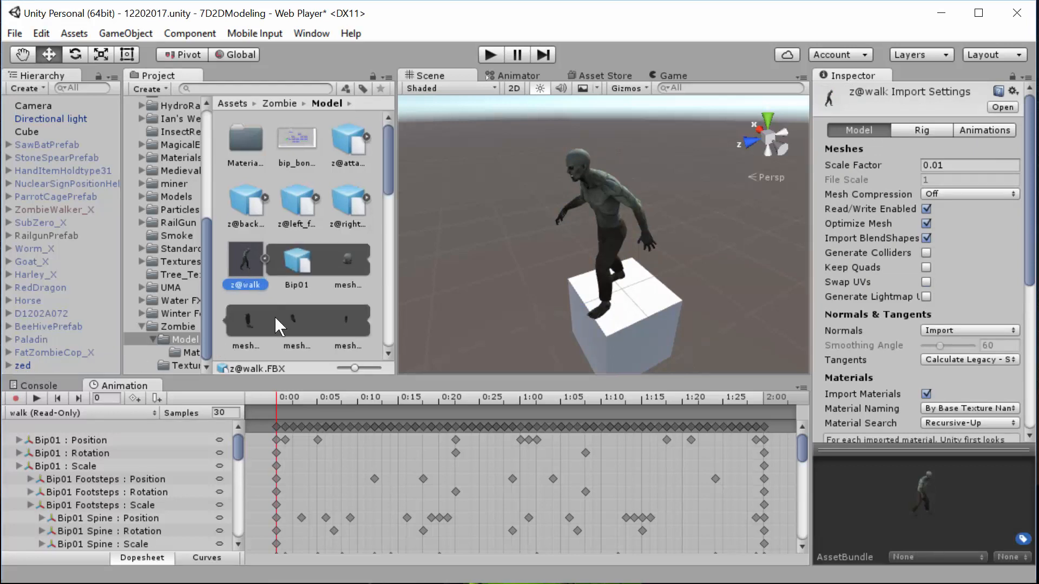
pyautogui.scroll(-4, 287, 255)
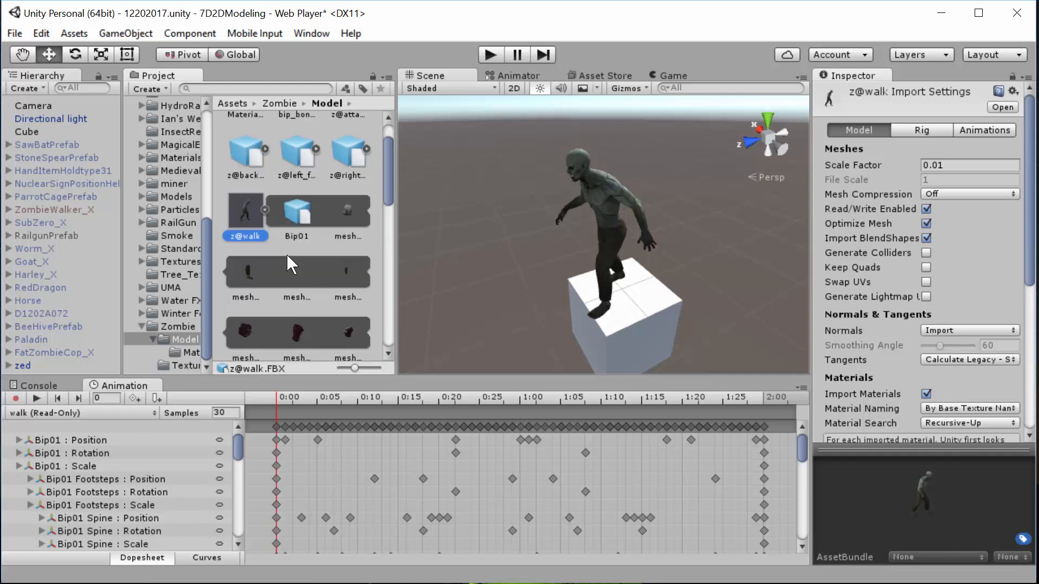
pyautogui.scroll(1, 284, 249)
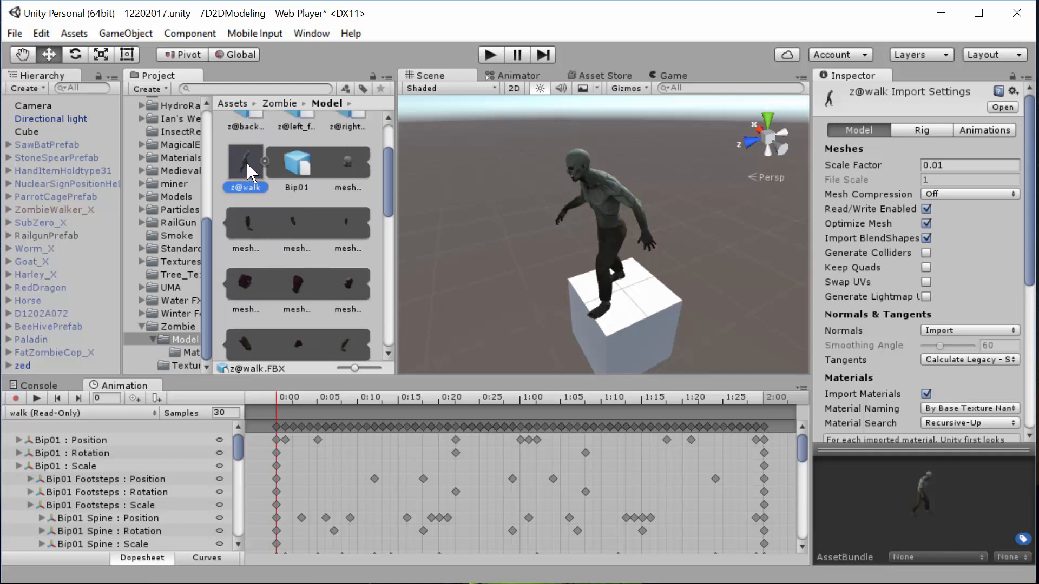
pyautogui.scroll(-2, 321, 247)
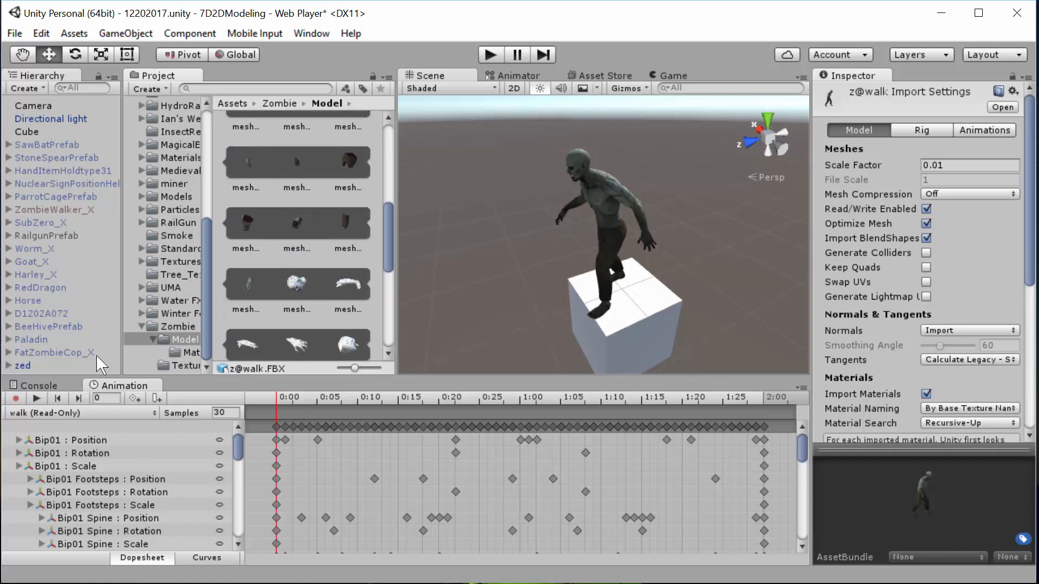
pyautogui.click(8, 366)
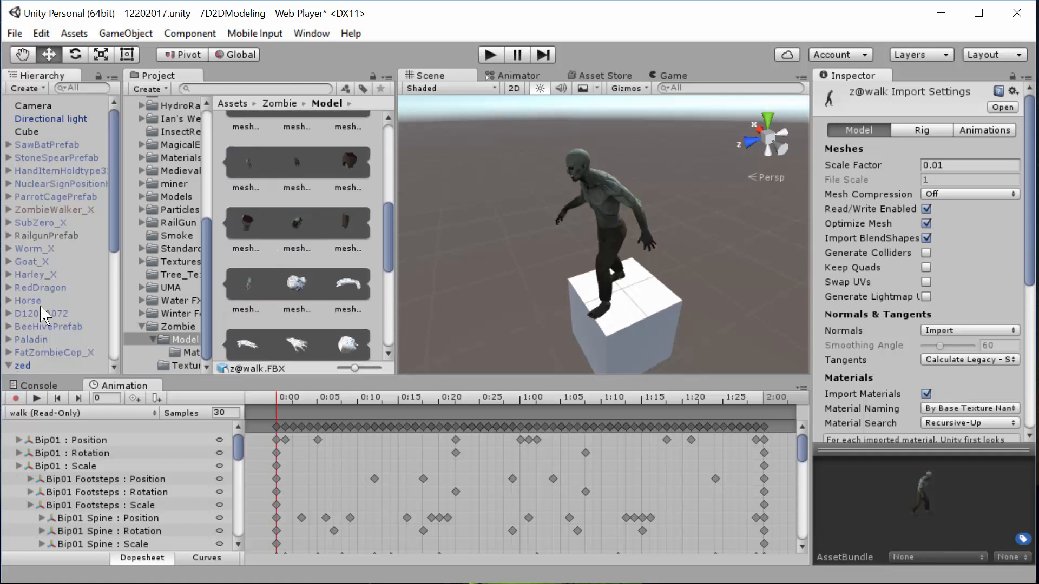
pyautogui.scroll(-5, 49, 301)
# Duplicate the read-only walk clip inside z@walk as a separate clip, and collapse the model asset.
pyautogui.scroll(-5, 307, 221)
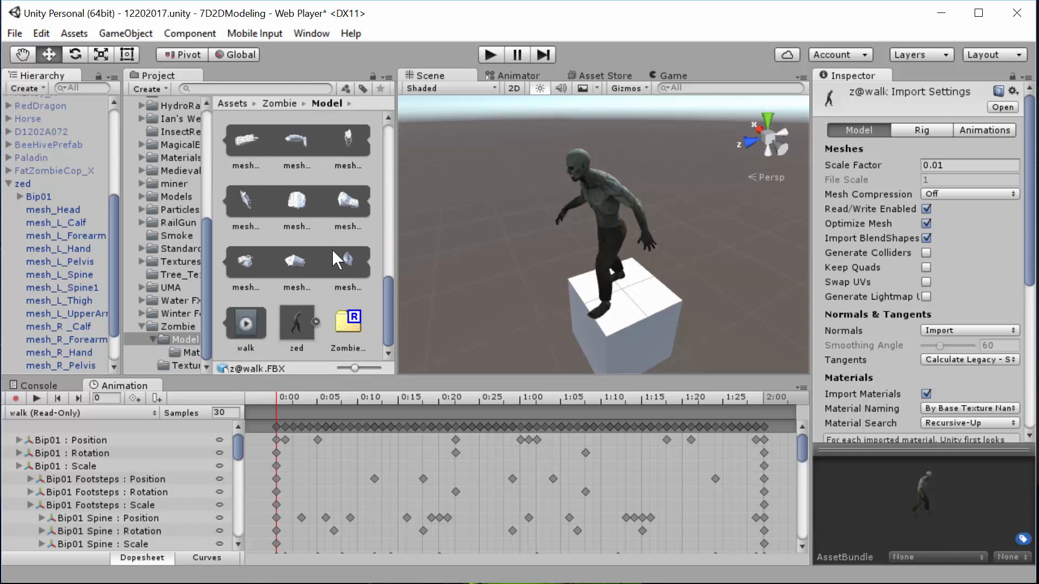
pyautogui.click(248, 323)
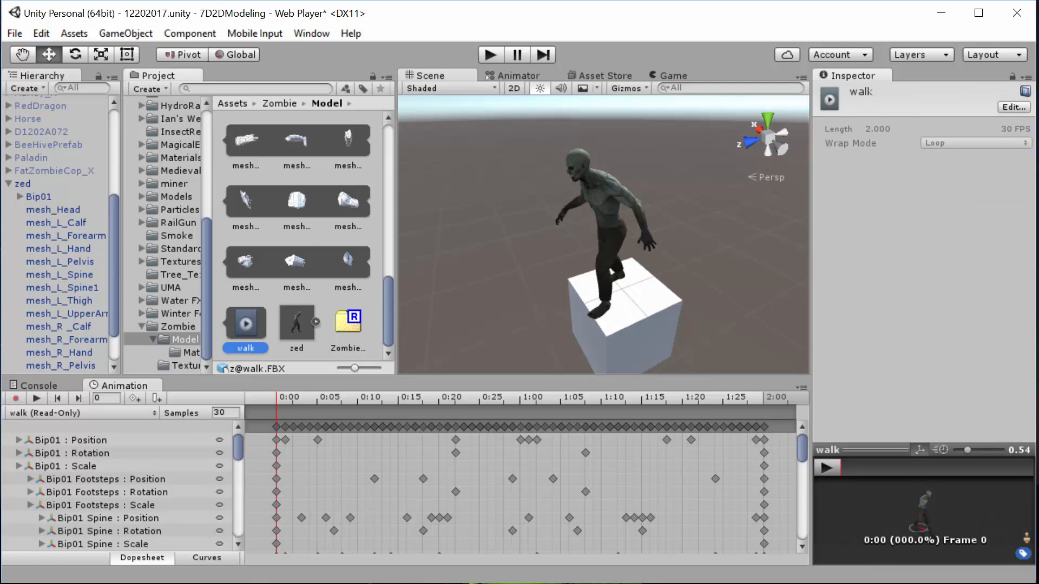
pyautogui.hotkey('ctrl', 'd')
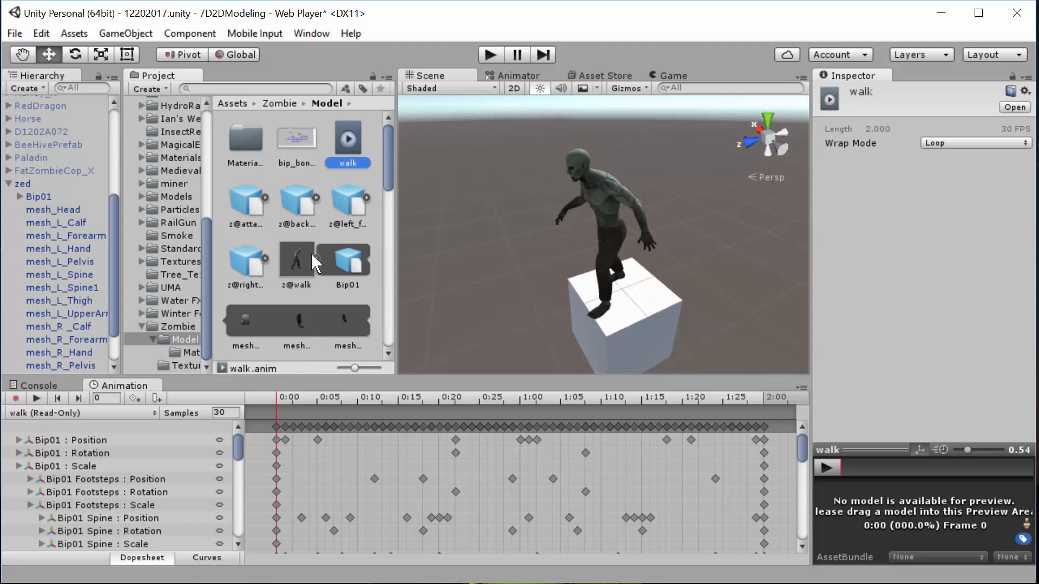
pyautogui.click(315, 259)
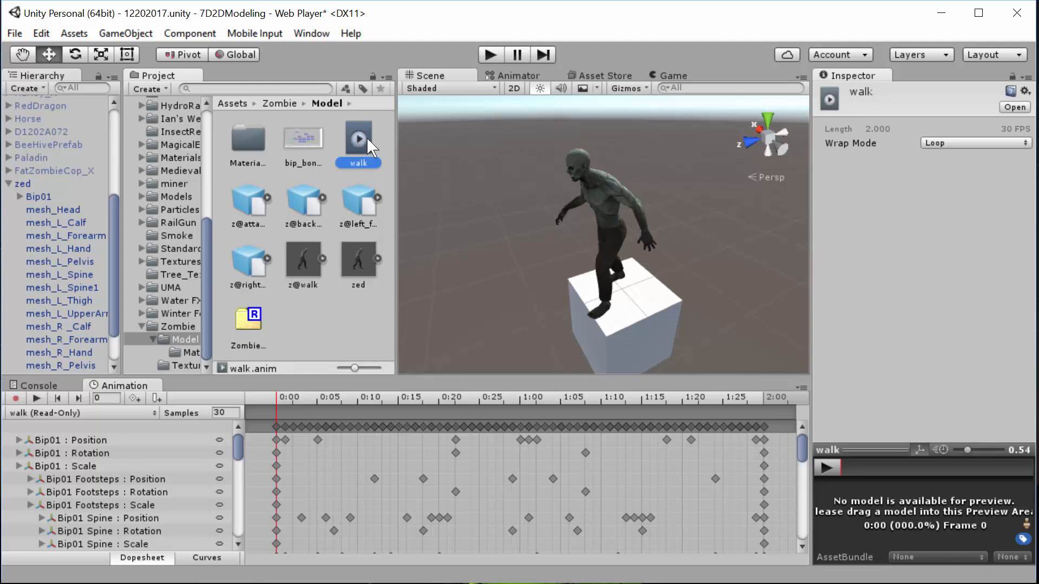
# Rename the duplicated animation clip as Walk.
pyautogui.click(355, 163)
pyautogui.write('W')
pyautogui.press('Return')
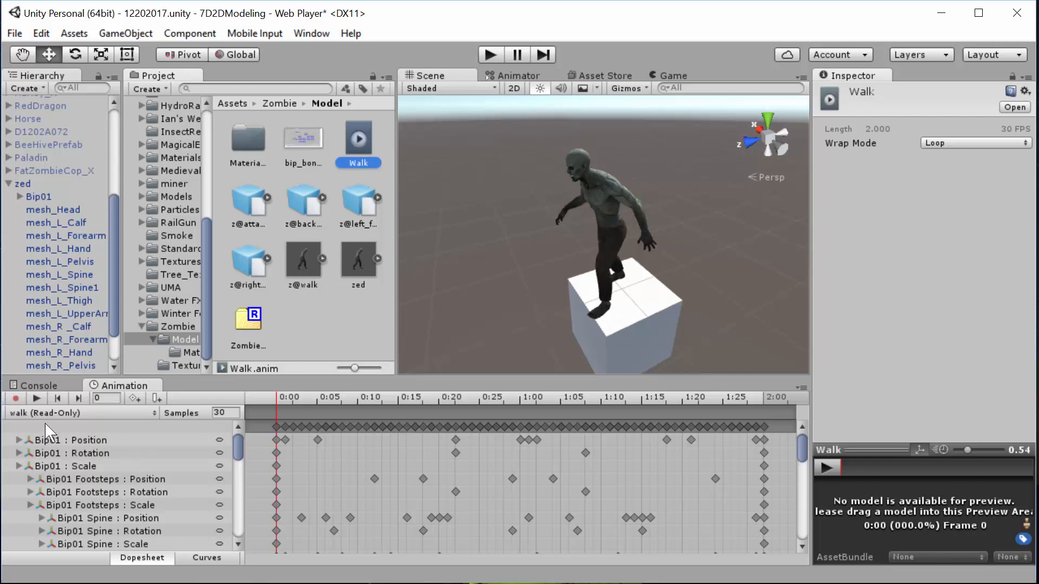
# Assign the duplicated Walk clip as the default animation of zed's Animation component.
pyautogui.click(64, 414)
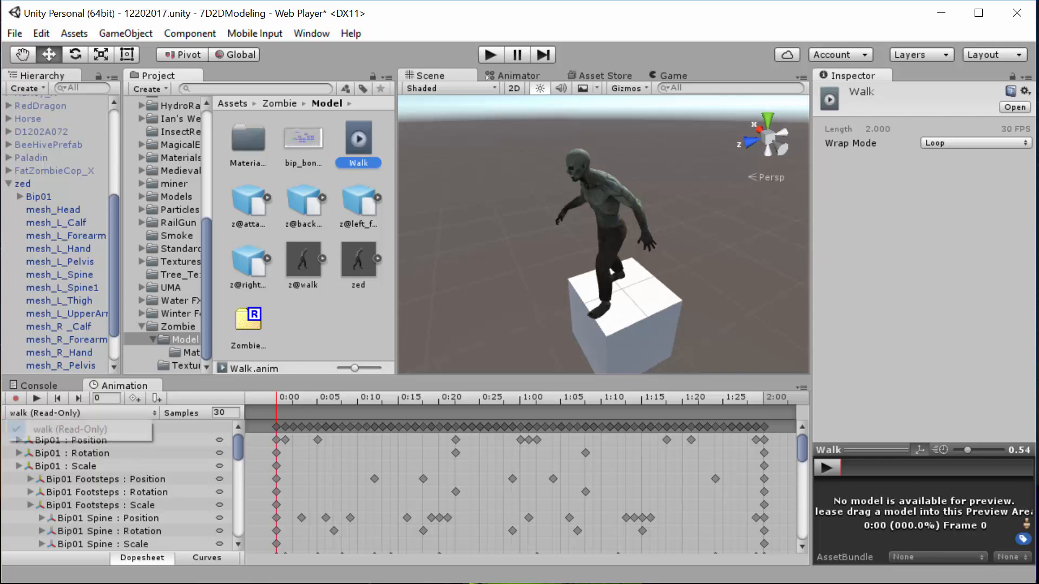
pyautogui.click(24, 184)
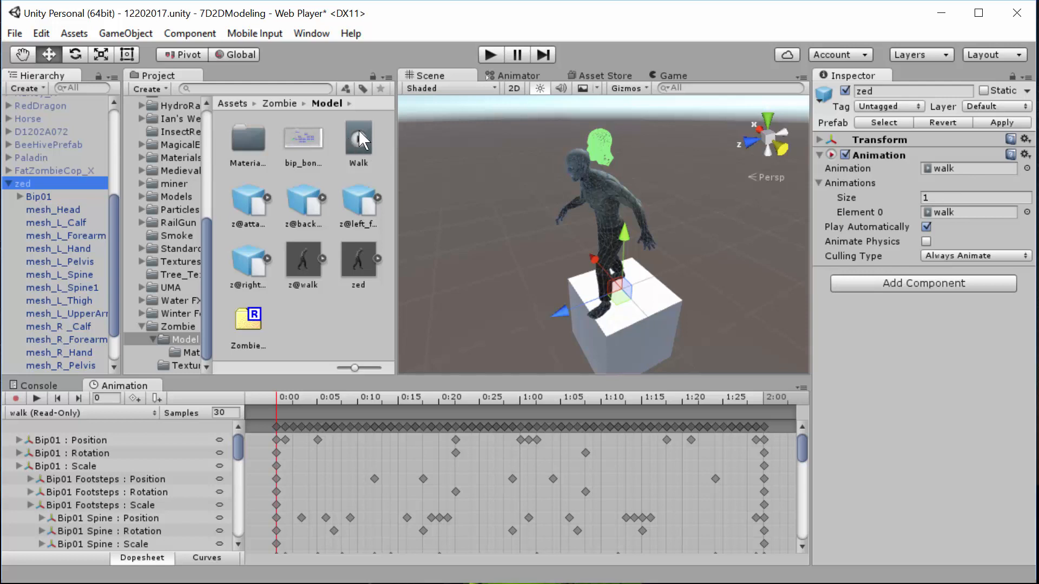
pyautogui.moveTo(358, 142); pyautogui.dragTo(952, 214)
pyautogui.moveTo(371, 151); pyautogui.dragTo(966, 166)
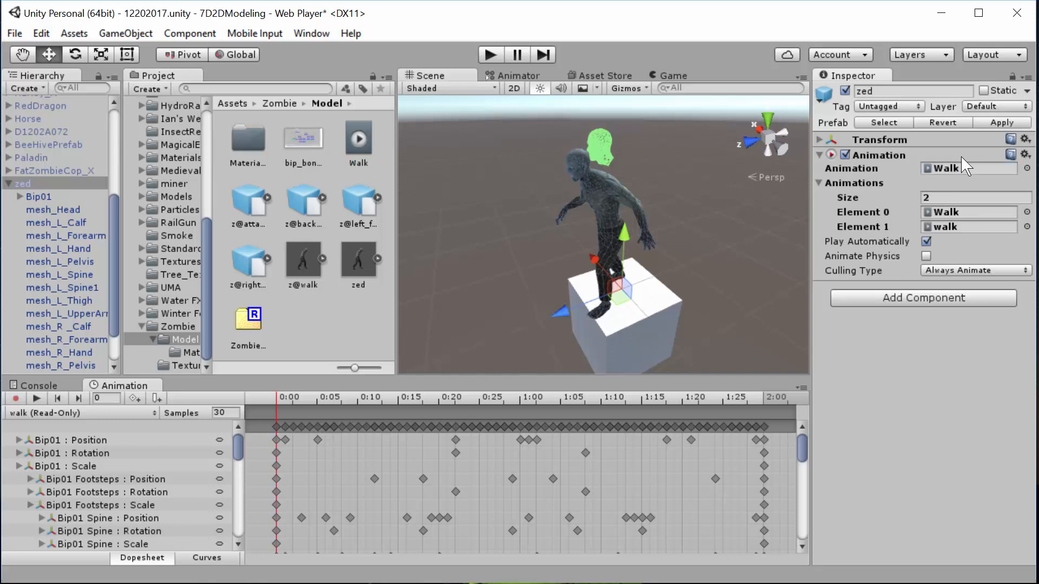
# Clear the original walk clip from zed's Animations list and set the list size to 1.
pyautogui.click(950, 227)
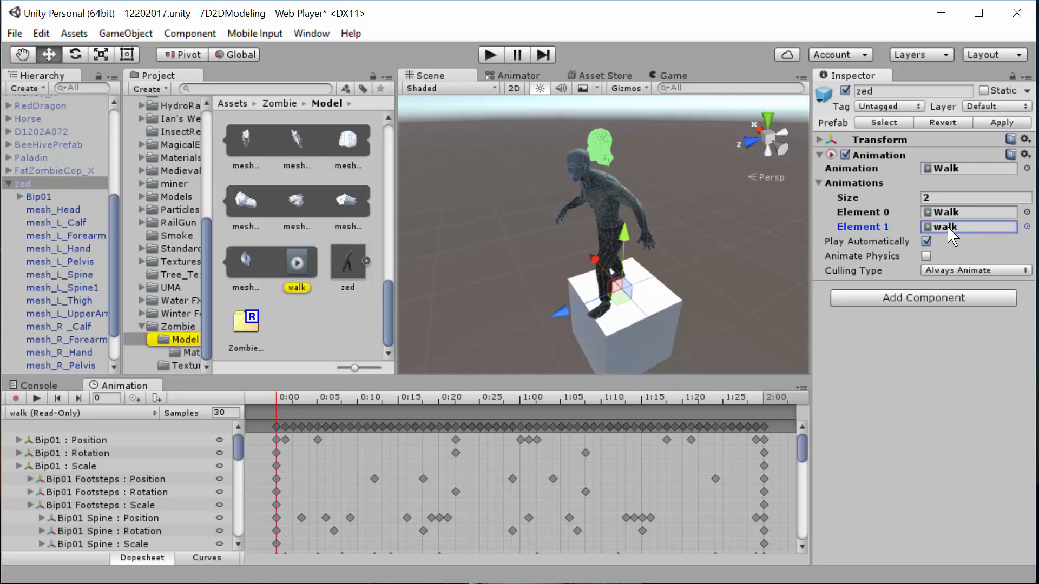
pyautogui.press('Delete')
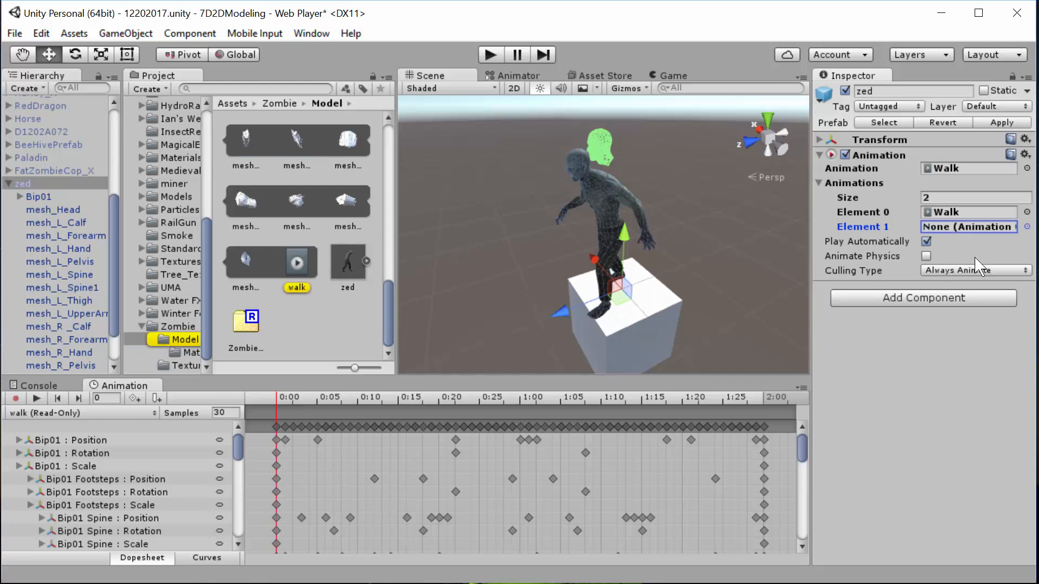
pyautogui.click(940, 197)
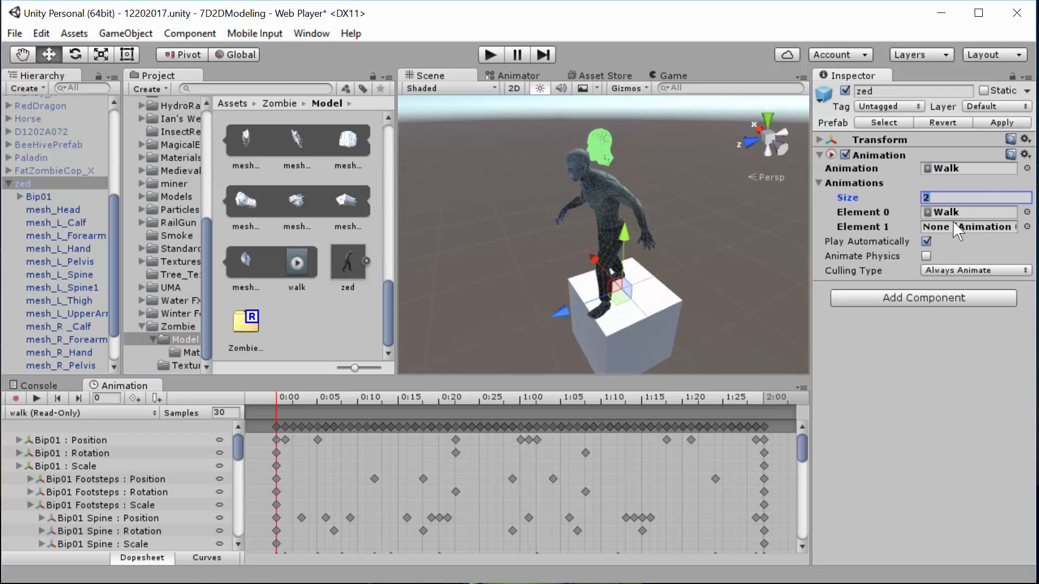
pyautogui.write('1')
pyautogui.press('Return')
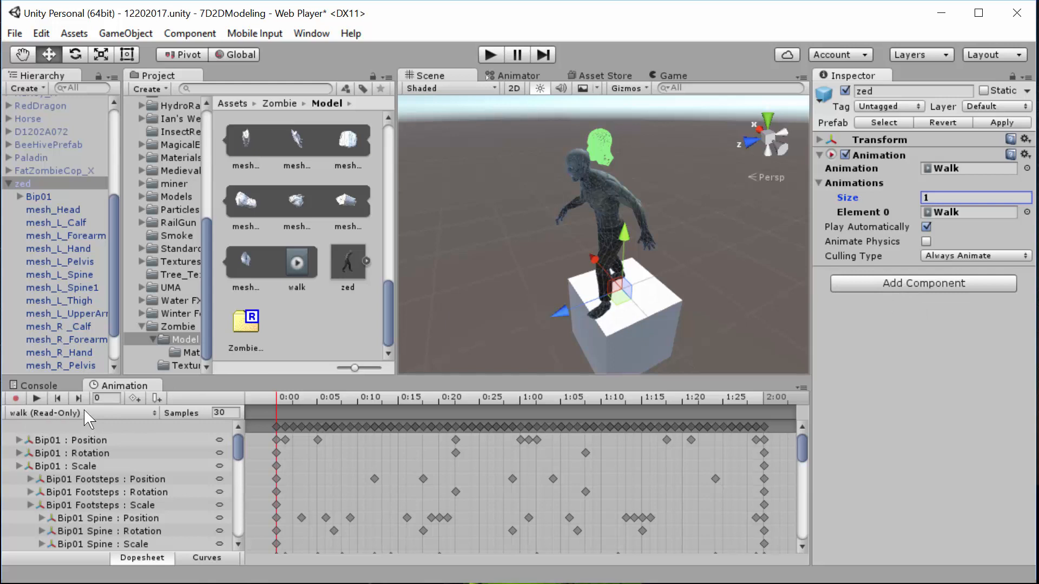
# Switch the clip being edited to Walk, preview its playback on zed, and turn recording off.
pyautogui.click(36, 415)
pyautogui.click(43, 429)
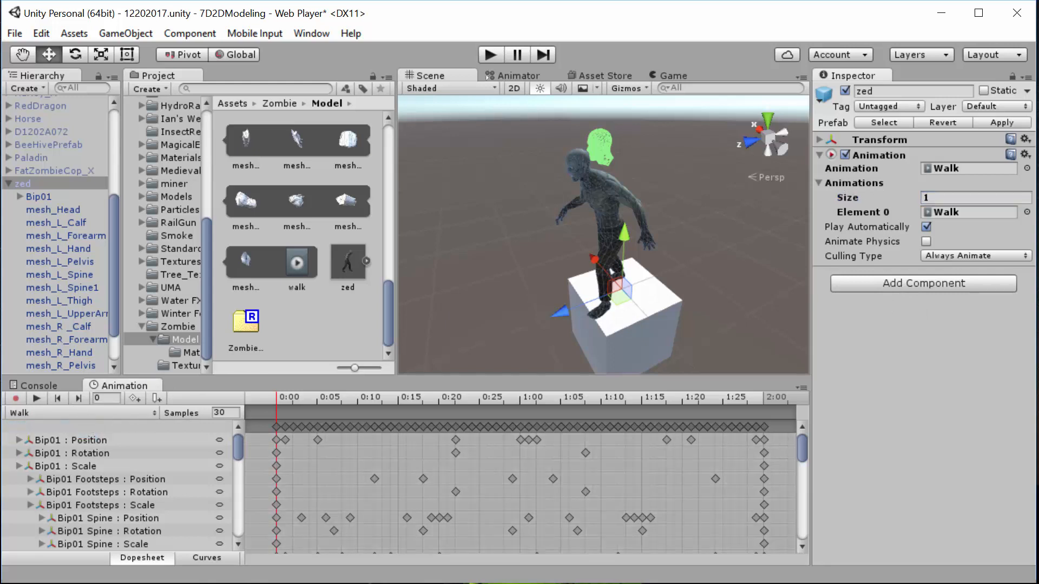
pyautogui.click(36, 398)
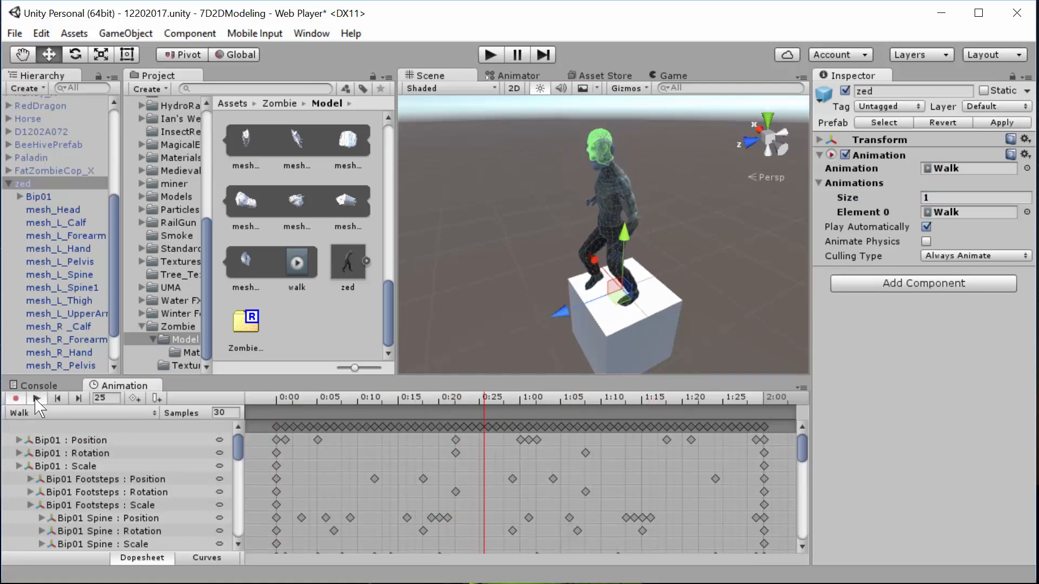
pyautogui.click(35, 399)
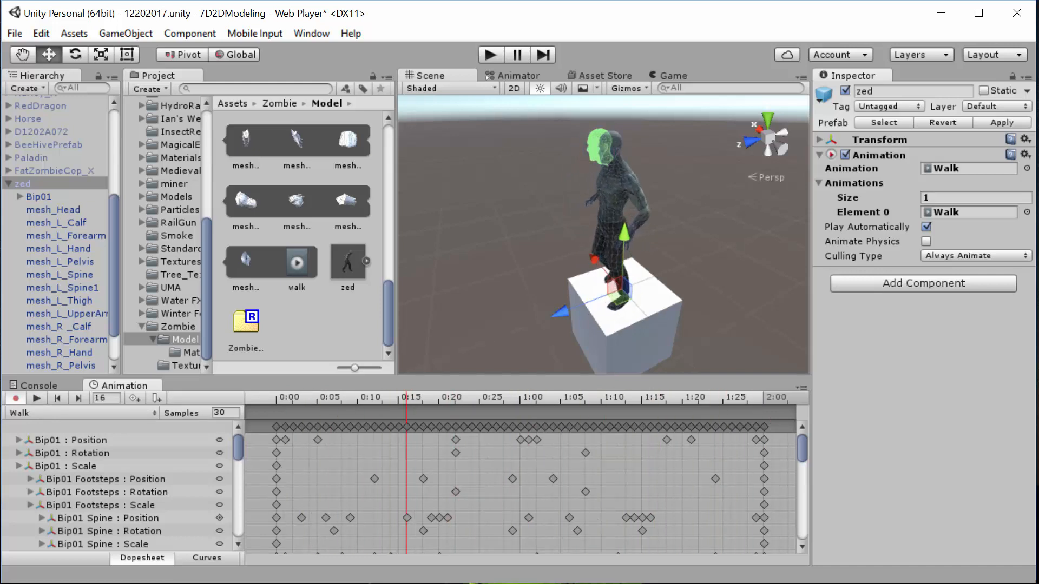
pyautogui.click(406, 403)
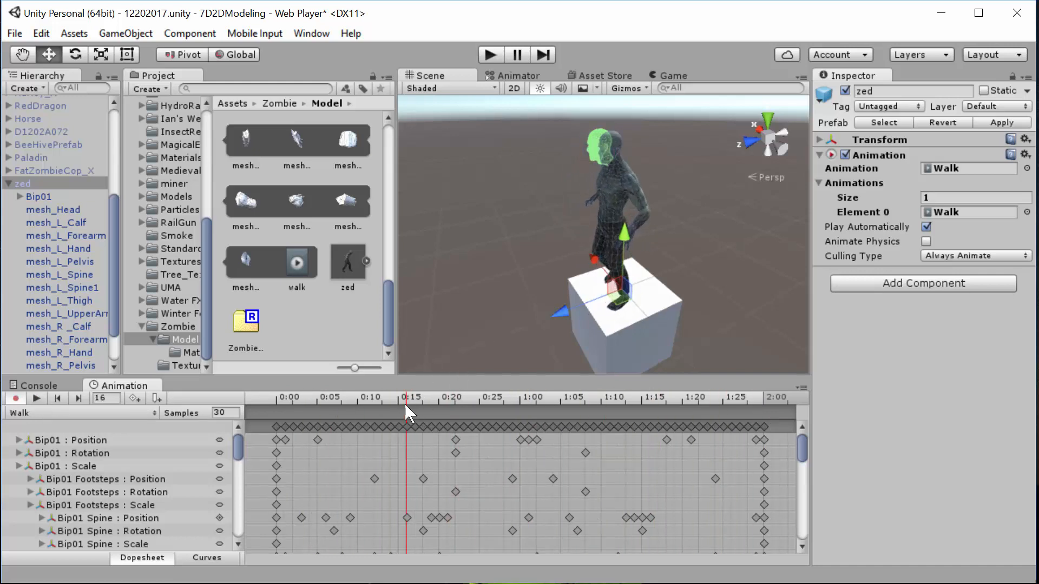
pyautogui.click(16, 400)
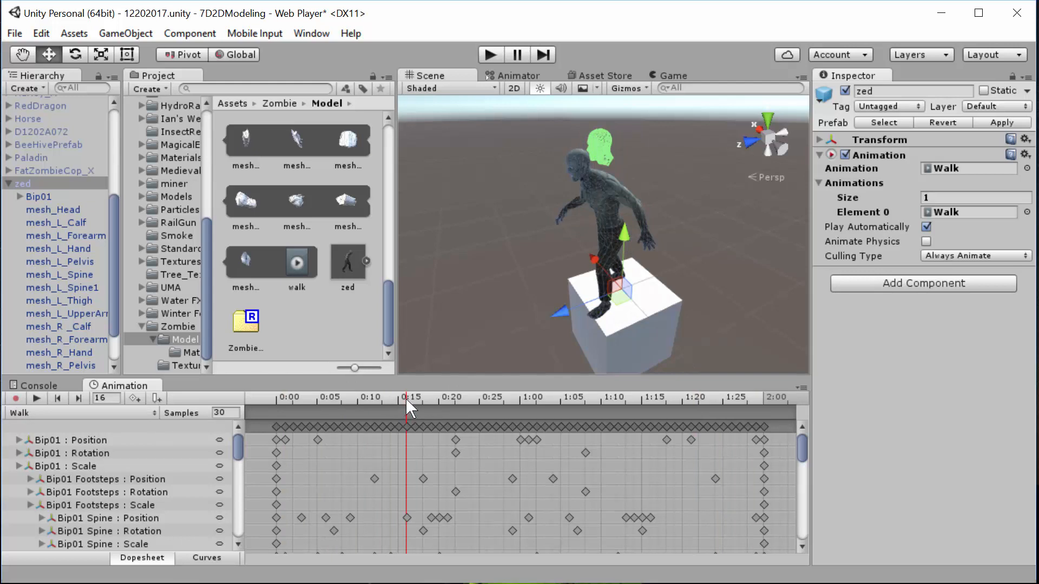
# At frame 0, move mesh_Head so its collider lines up with the zombie's head, recording a position key in Walk.
pyautogui.moveTo(405, 398); pyautogui.dragTo(278, 407)
pyautogui.click(67, 211)
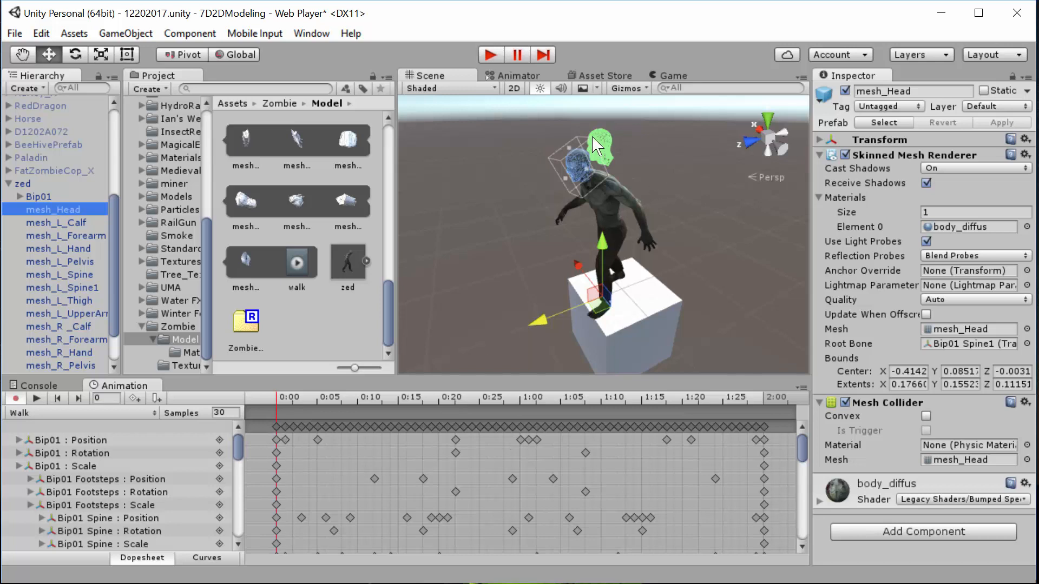
pyautogui.click(61, 208)
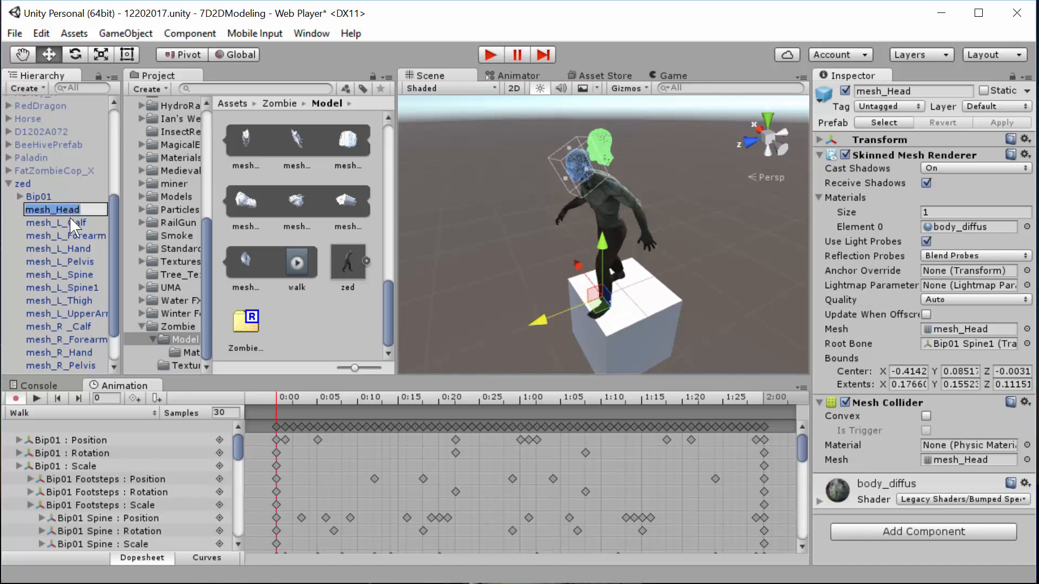
pyautogui.click(72, 220)
pyautogui.click(69, 211)
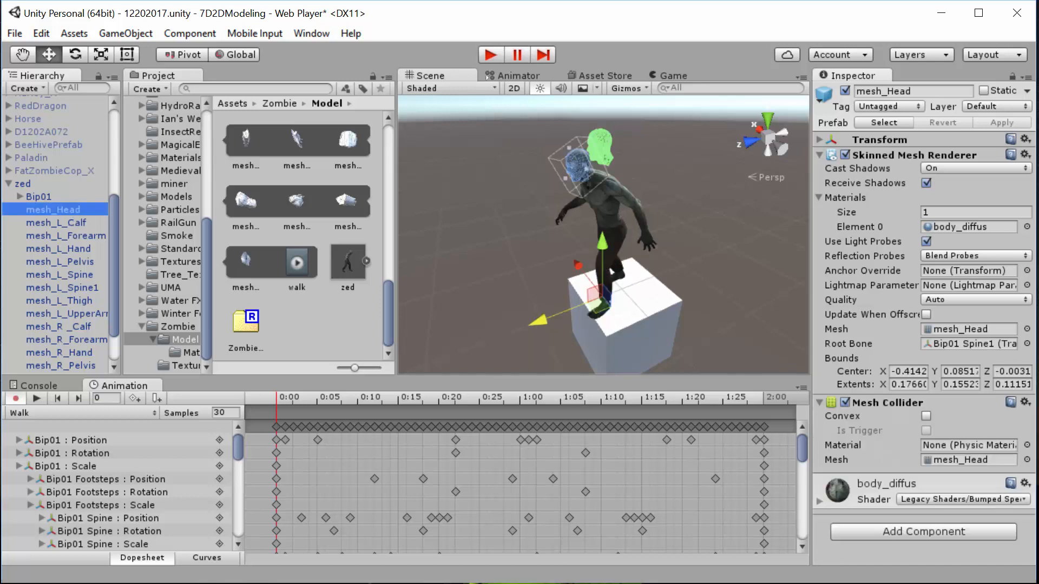
pyautogui.click(534, 319)
pyautogui.moveTo(538, 323); pyautogui.dragTo(517, 327)
pyautogui.moveTo(582, 247); pyautogui.dragTo(582, 257)
pyautogui.moveTo(524, 335); pyautogui.dragTo(528, 335)
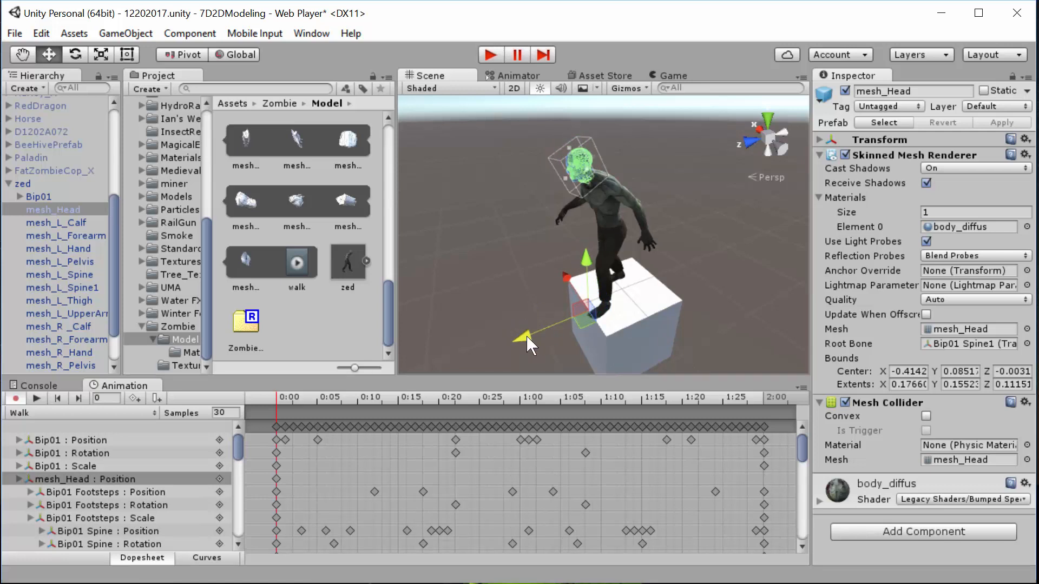
# At frame 19, move mesh_Head so its collider matches the raised head, recording another position key.
pyautogui.keyDown('alt'); pyautogui.moveTo(426, 239); pyautogui.dragTo(554, 204); pyautogui.keyUp('alt')
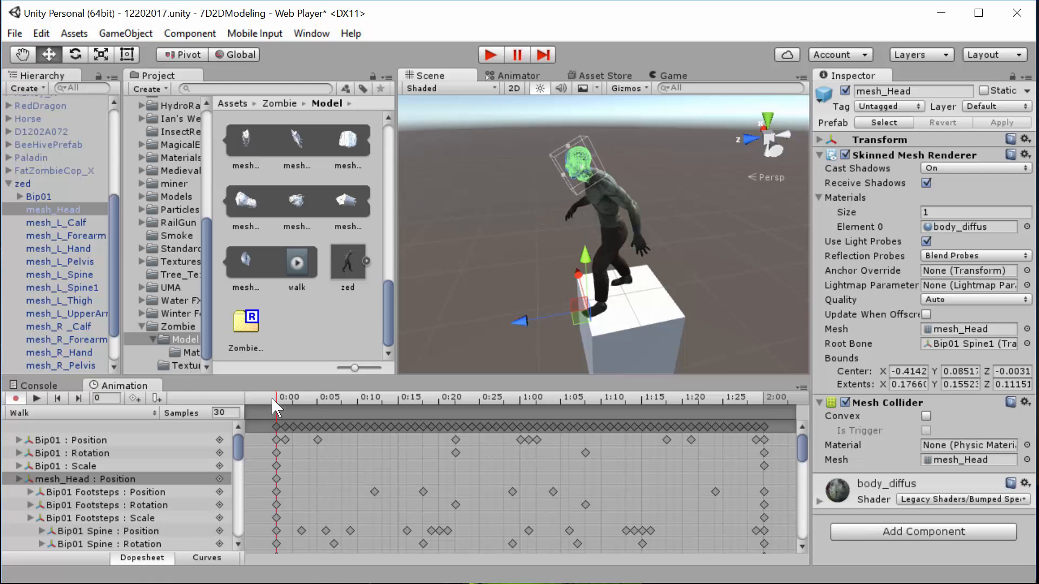
pyautogui.moveTo(284, 398); pyautogui.dragTo(431, 412)
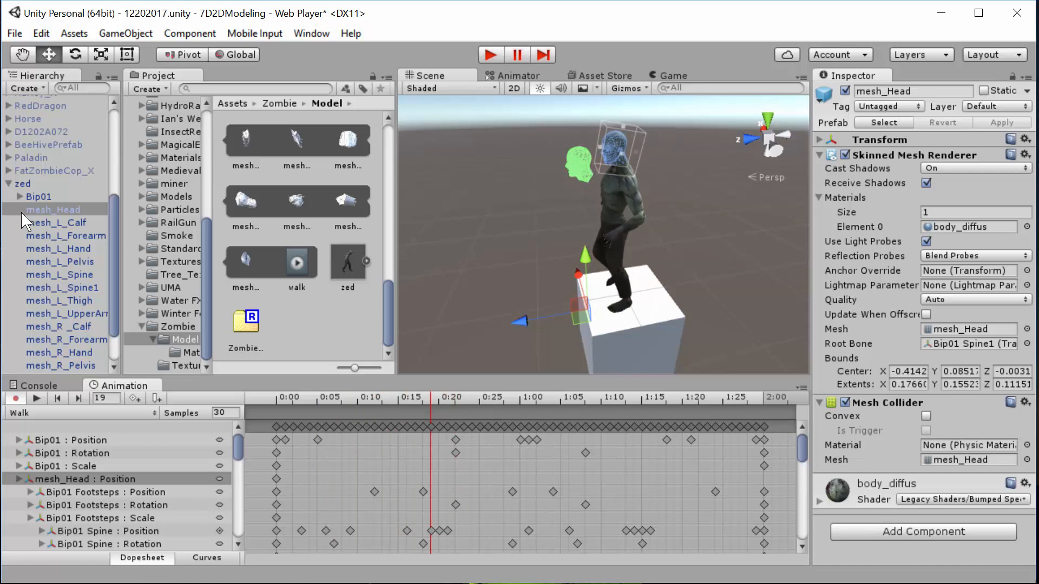
pyautogui.click(51, 209)
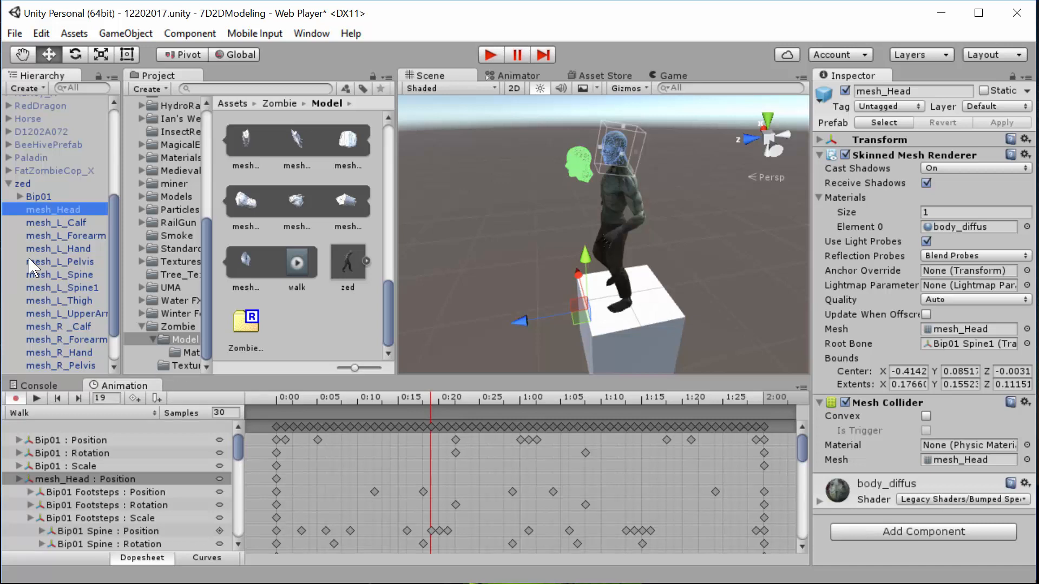
pyautogui.moveTo(514, 323); pyautogui.dragTo(543, 317)
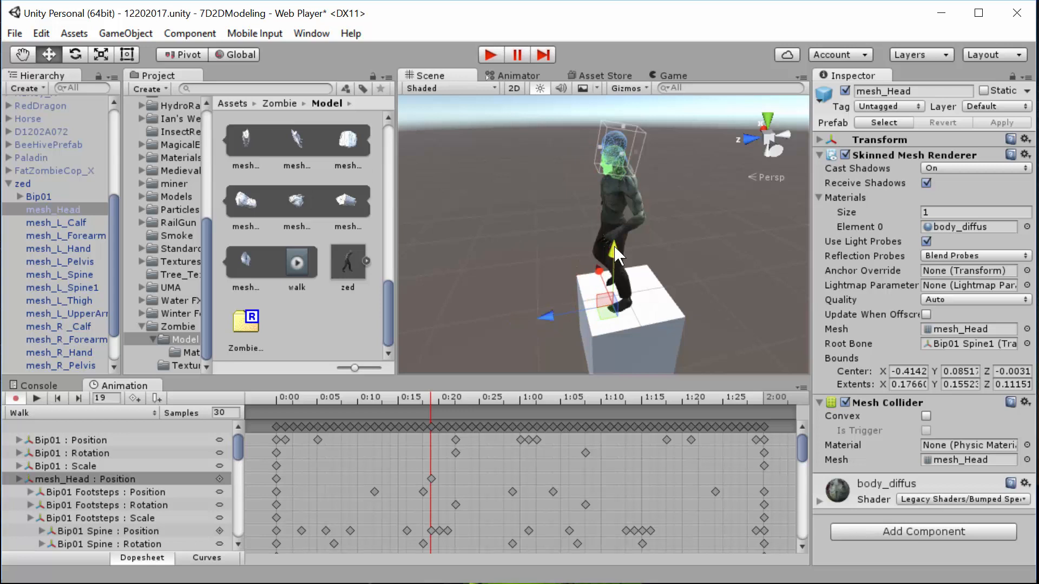
pyautogui.moveTo(616, 255); pyautogui.dragTo(618, 254)
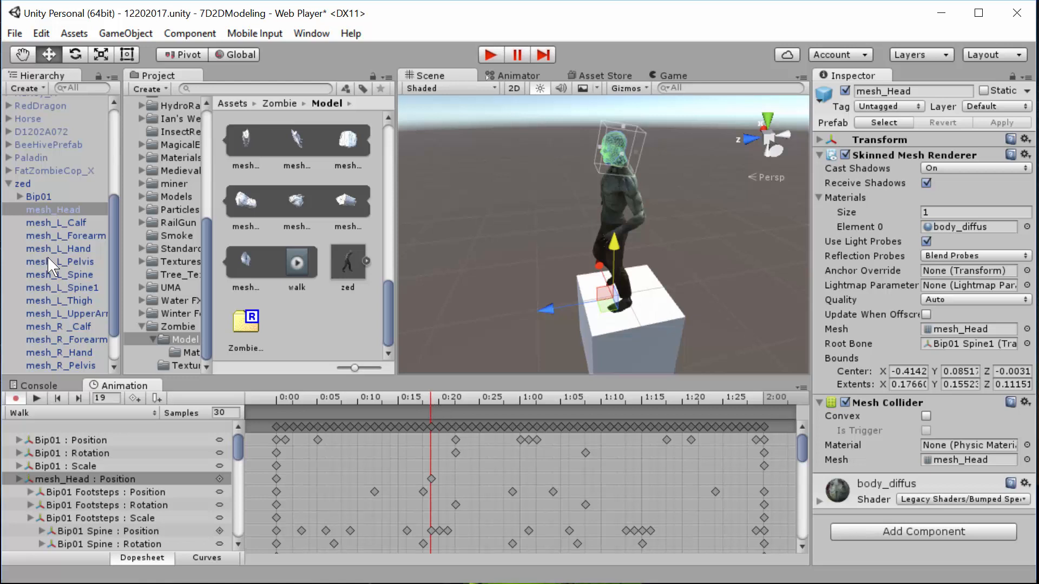
# Stop recording and scrub the Walk clip to frame 34 to compare the head collider with the head.
pyautogui.click(438, 402)
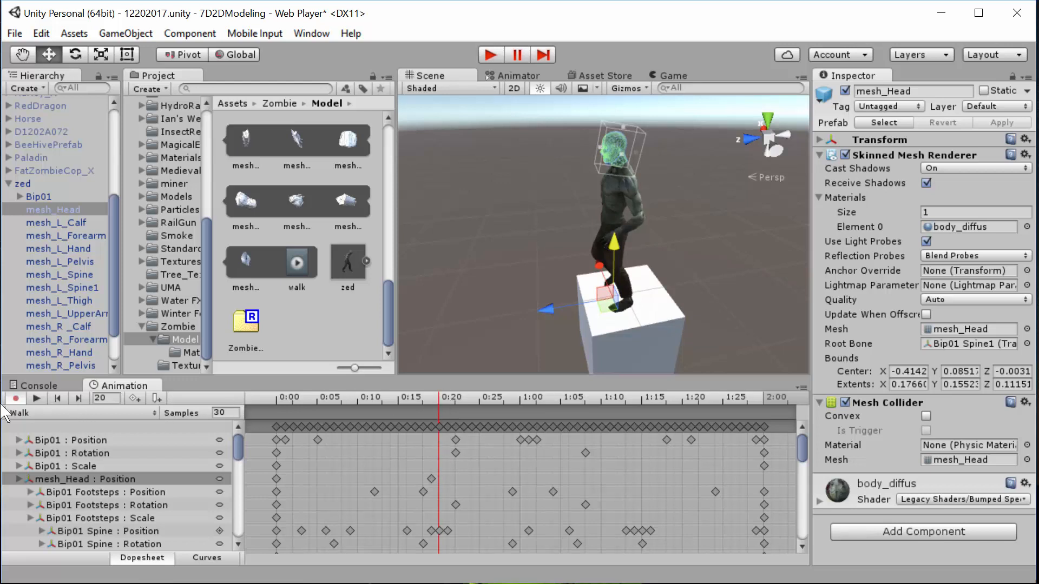
pyautogui.click(16, 399)
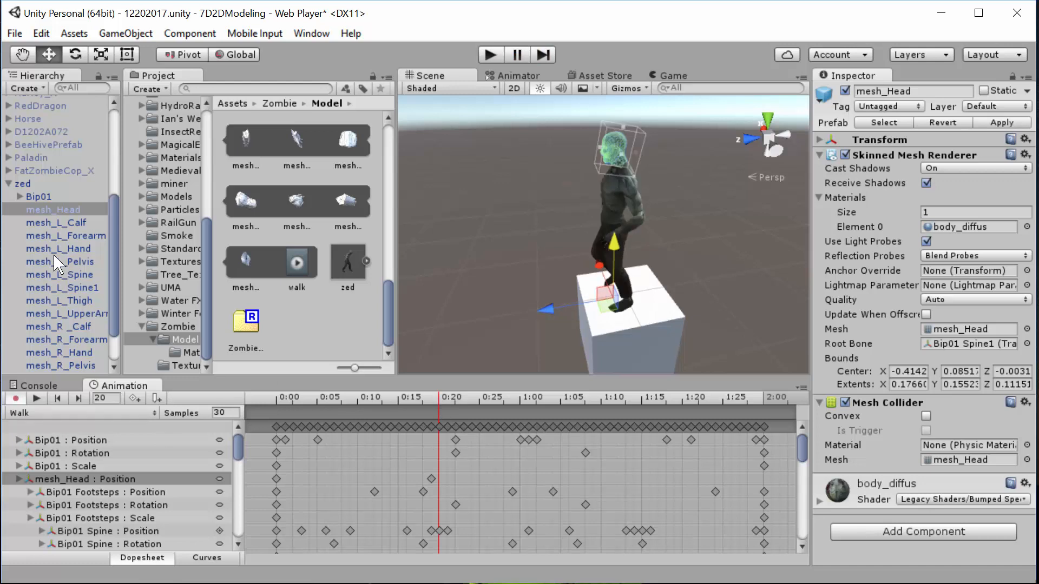
pyautogui.moveTo(468, 410); pyautogui.dragTo(553, 418)
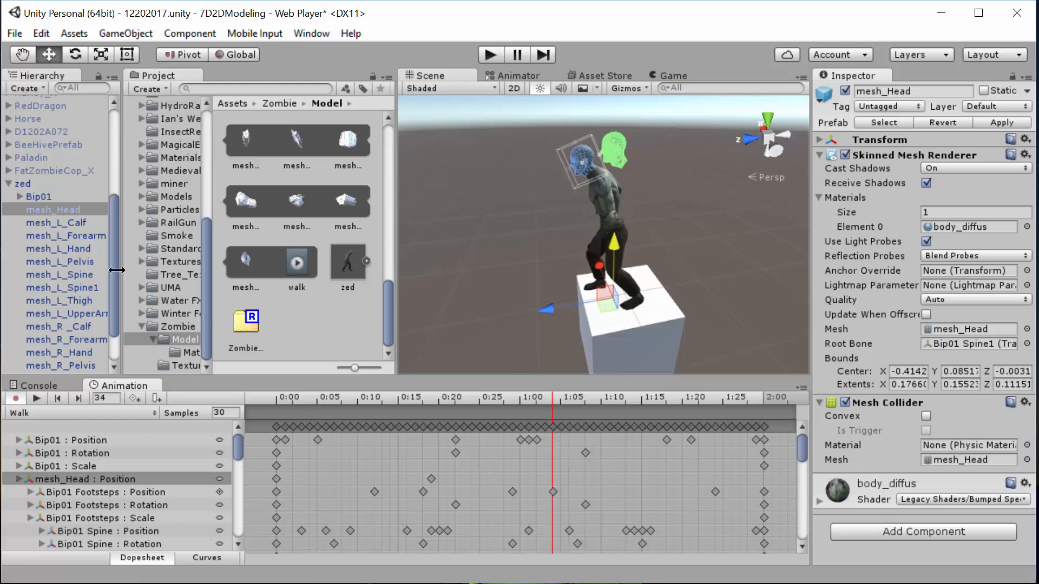
# At frame 34, move mesh_Head so its collider lines up with the head from the side and front, recording a position key.
pyautogui.click(72, 211)
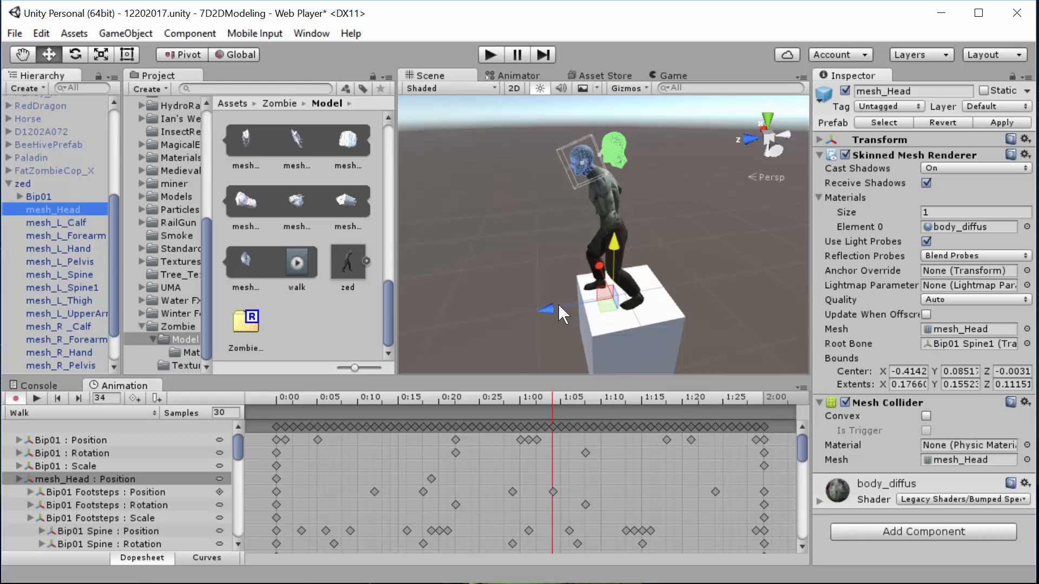
pyautogui.moveTo(548, 311); pyautogui.dragTo(524, 313)
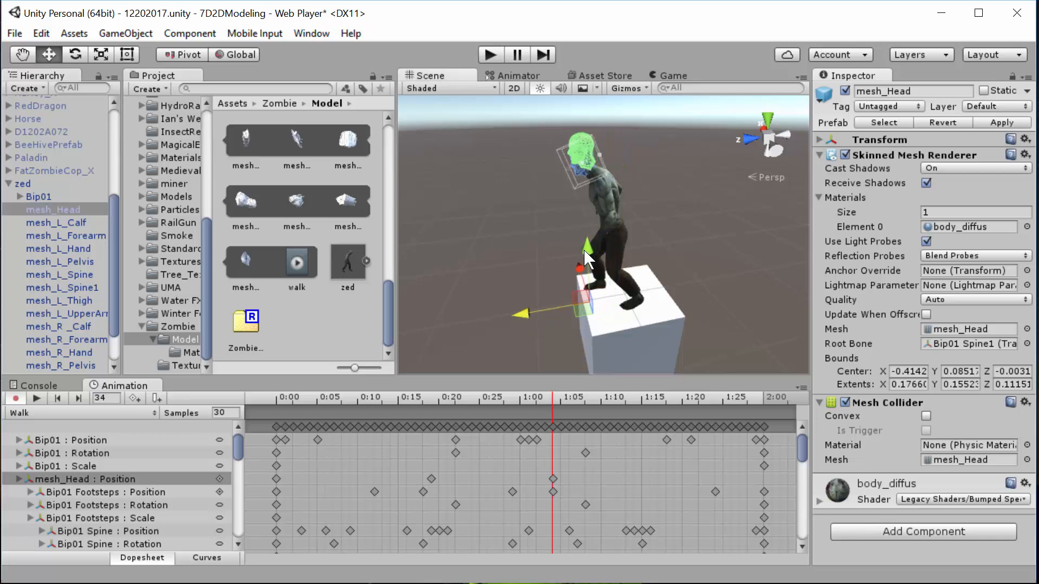
pyautogui.moveTo(586, 244); pyautogui.dragTo(568, 255)
pyautogui.keyDown('alt'); pyautogui.moveTo(437, 241); pyautogui.dragTo(762, 233); pyautogui.keyUp('alt')
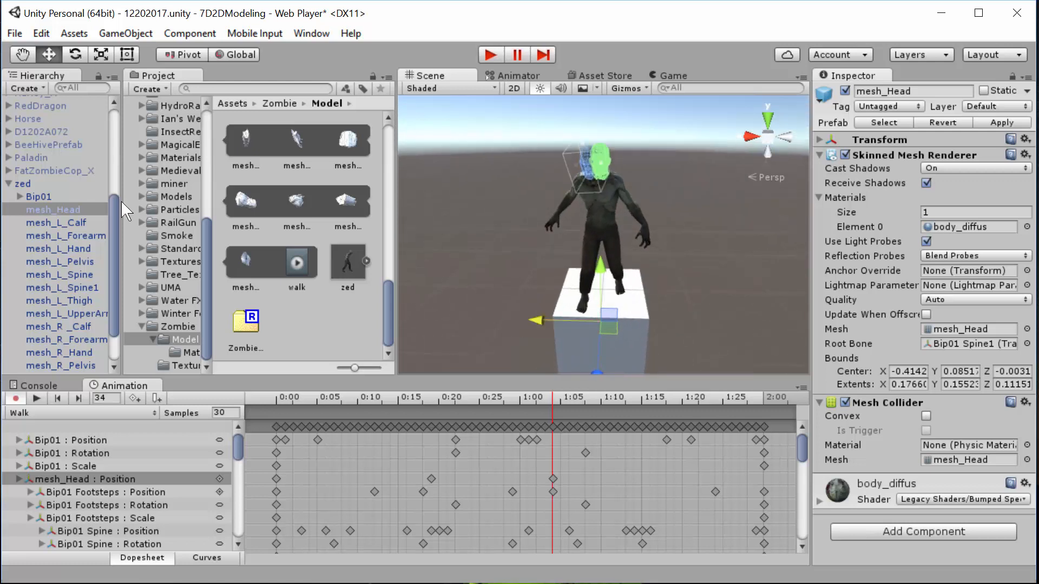
pyautogui.moveTo(539, 317); pyautogui.dragTo(531, 318)
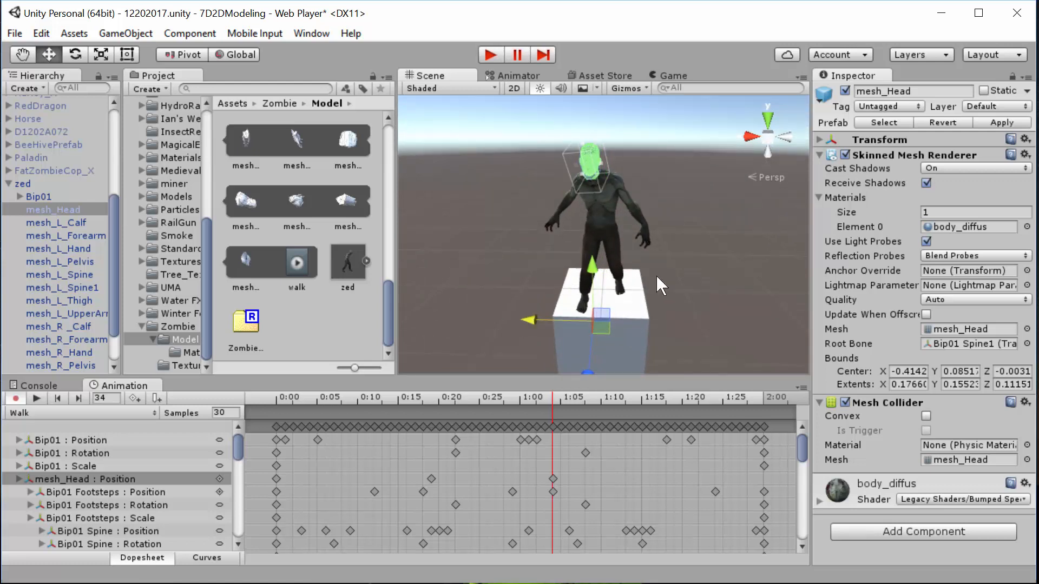
# At frame 47, move mesh_Head so its collider covers the upright head, recording a position key.
pyautogui.moveTo(566, 396); pyautogui.dragTo(661, 403)
pyautogui.keyDown('alt'); pyautogui.moveTo(712, 290); pyautogui.dragTo(283, 342); pyautogui.keyUp('alt')
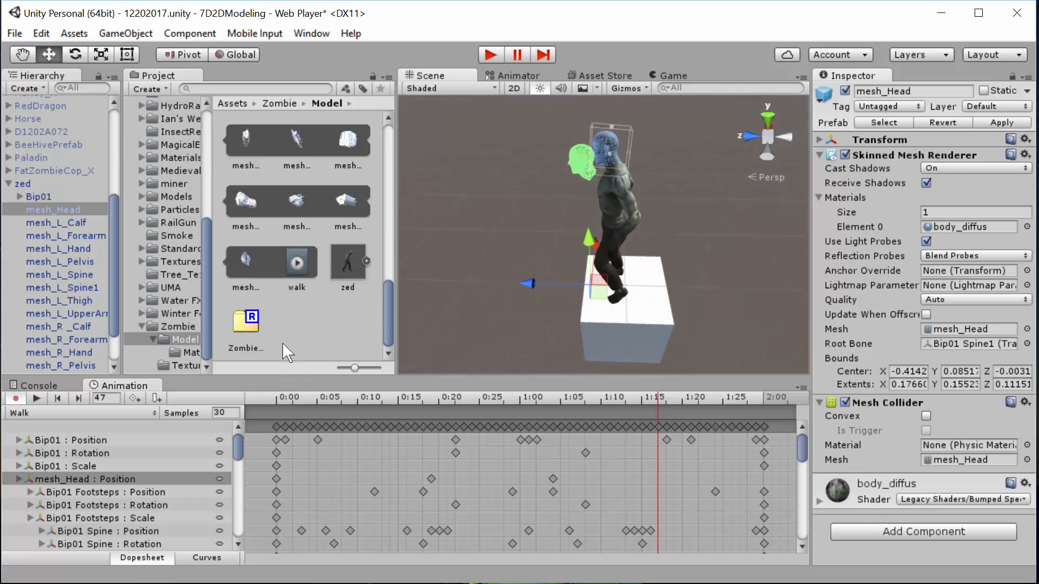
pyautogui.click(56, 209)
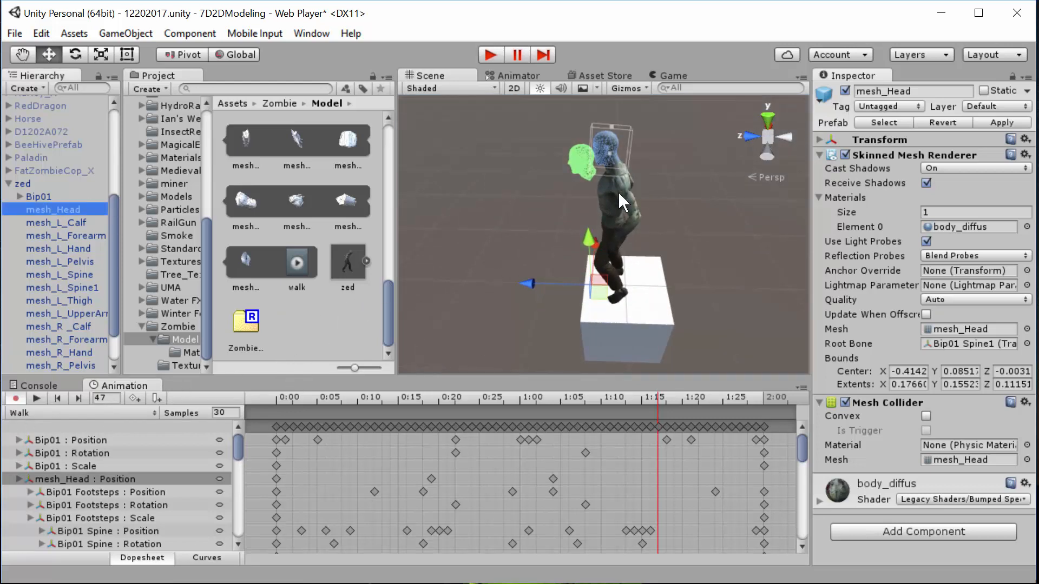
pyautogui.moveTo(530, 283); pyautogui.dragTo(548, 285)
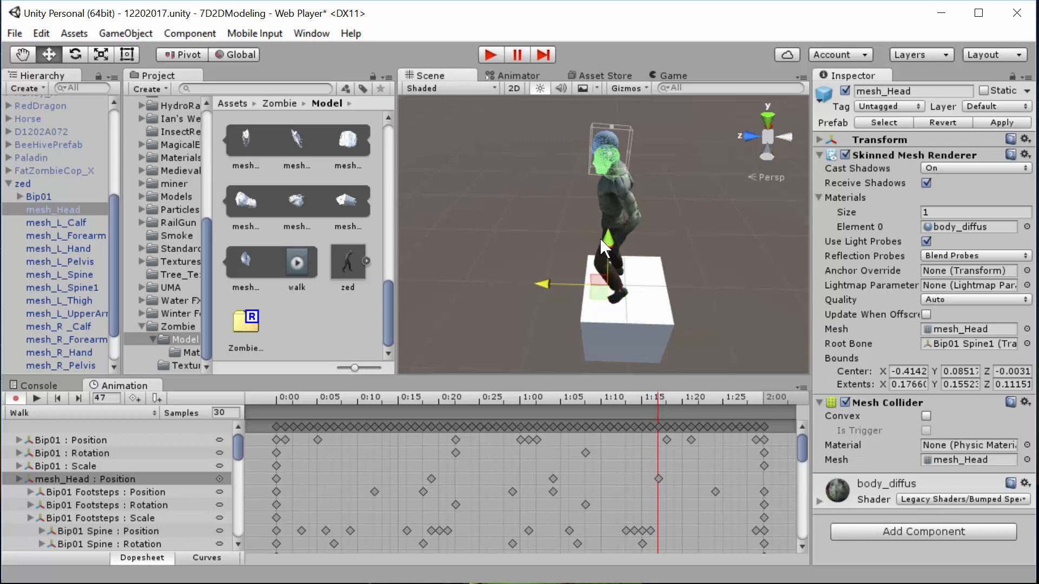
pyautogui.moveTo(608, 249); pyautogui.dragTo(607, 244)
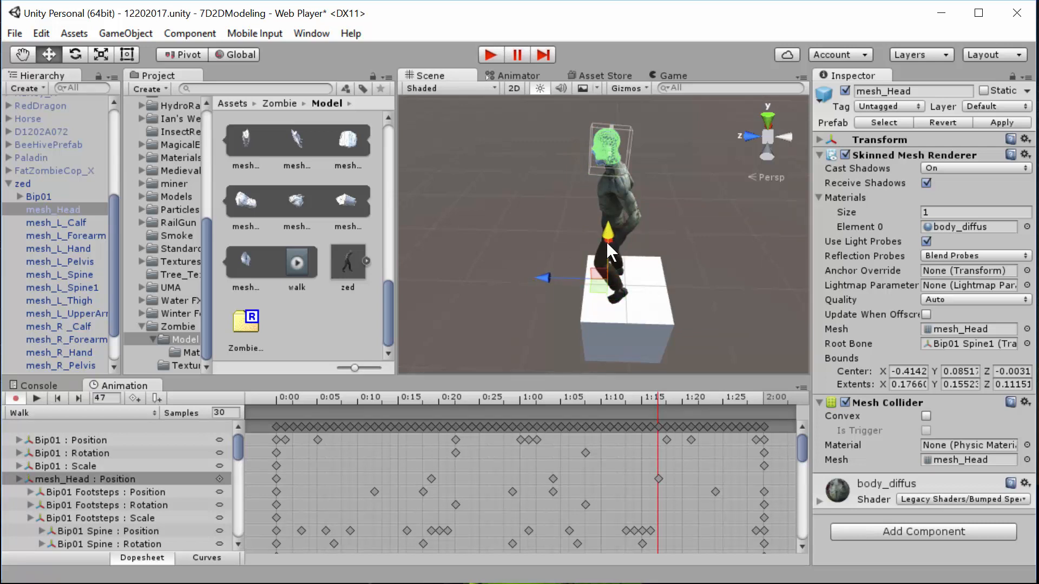
# At frame 60, move mesh_Head forward, down and sideways onto the zombie's head, recording the Walk clip's closing position key.
pyautogui.click(762, 399)
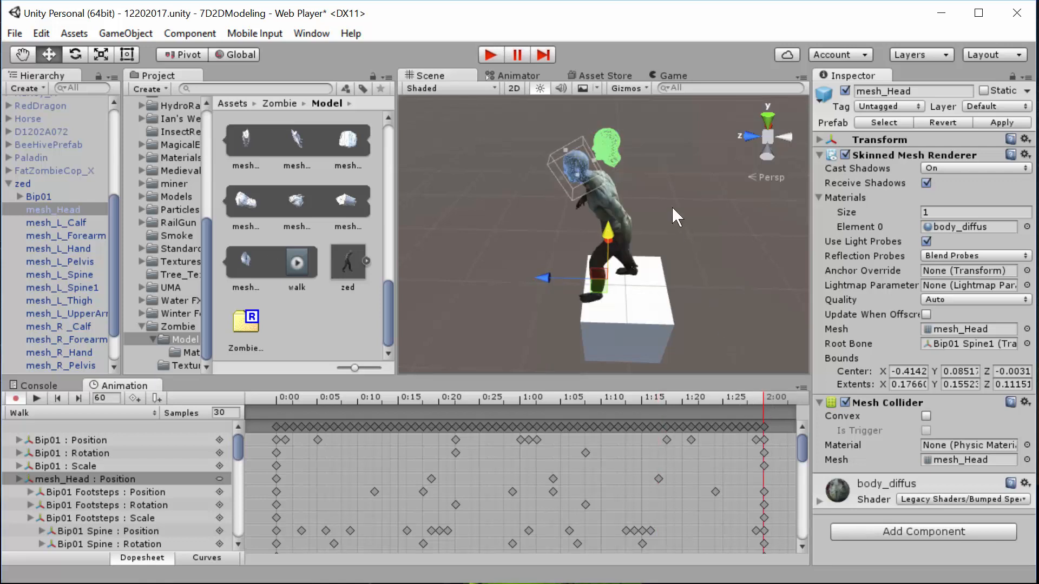
pyautogui.click(61, 211)
pyautogui.moveTo(544, 277); pyautogui.dragTo(524, 275)
pyautogui.moveTo(579, 235); pyautogui.dragTo(579, 246)
pyautogui.keyDown('alt'); pyautogui.moveTo(491, 279); pyautogui.dragTo(928, 213); pyautogui.keyUp('alt')
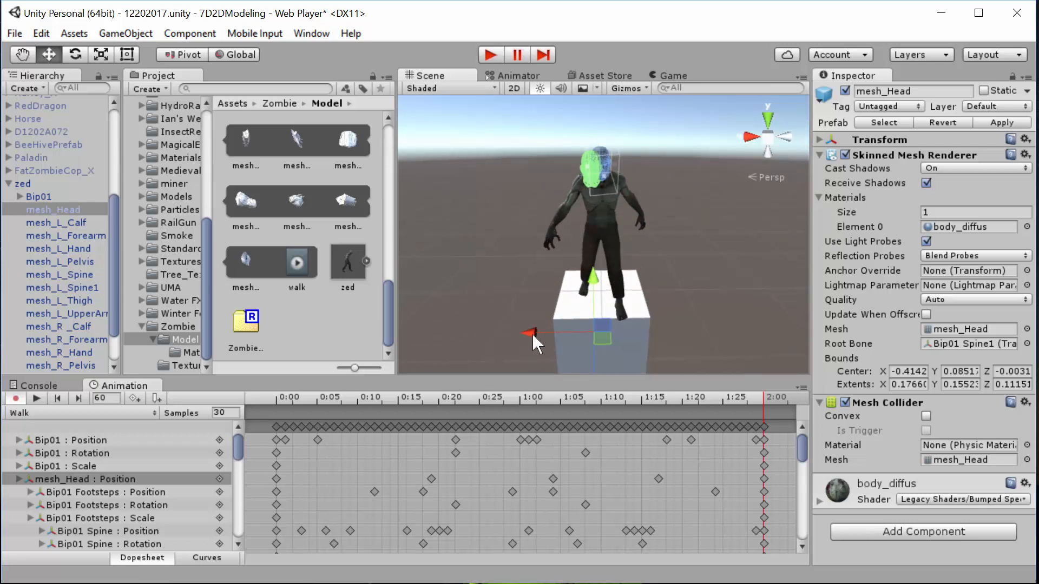
pyautogui.moveTo(533, 335); pyautogui.dragTo(599, 274)
pyautogui.keyDown('alt'); pyautogui.moveTo(733, 252); pyautogui.dragTo(397, 258); pyautogui.keyUp('alt')
# Preview the Walk clip and, at frame 7, move mesh_Head so its collider matches the lowered head, recording a position key.
pyautogui.click(36, 399)
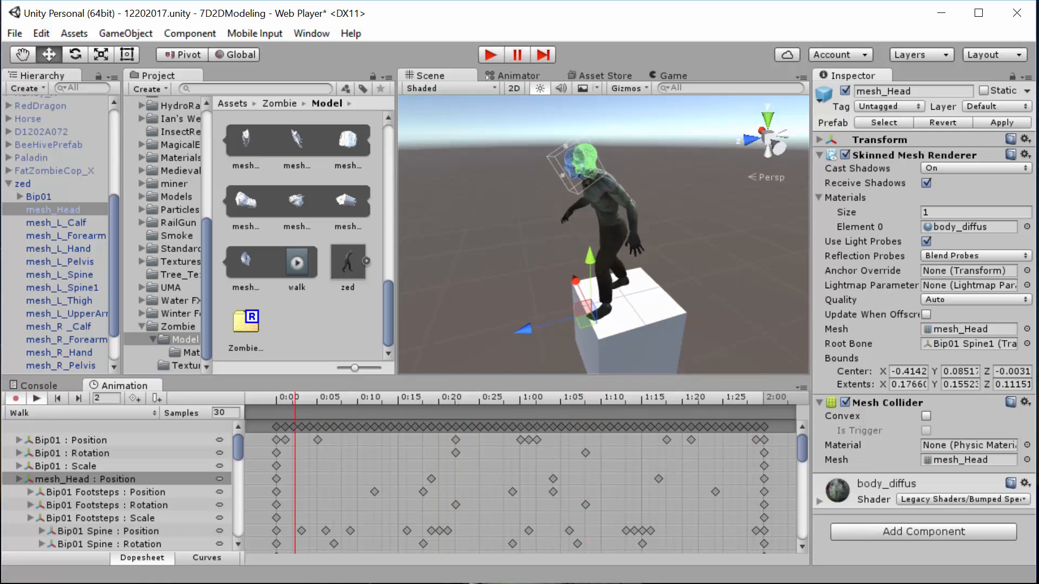
pyautogui.click(36, 399)
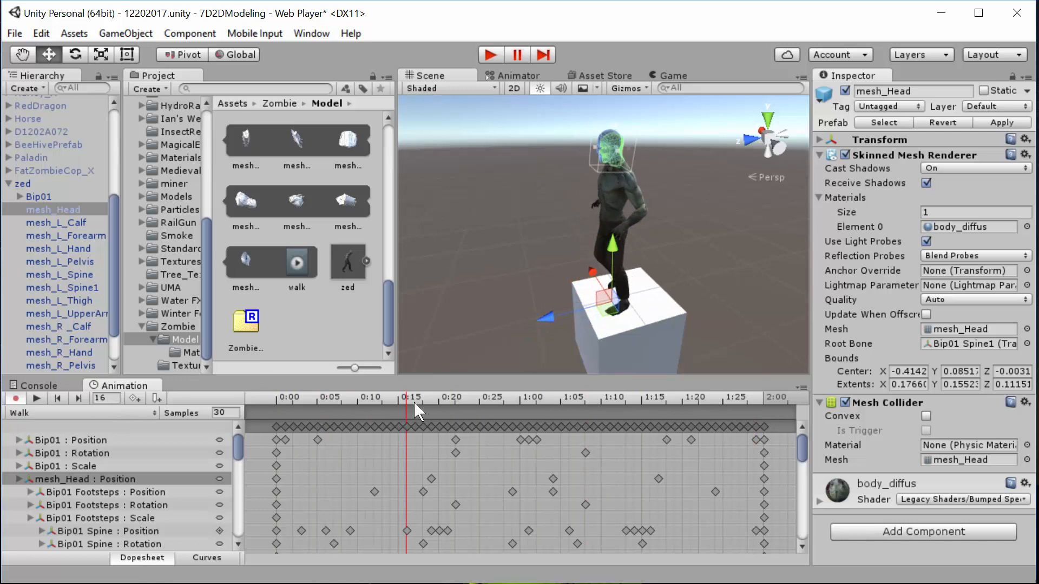
pyautogui.moveTo(407, 400); pyautogui.dragTo(330, 398)
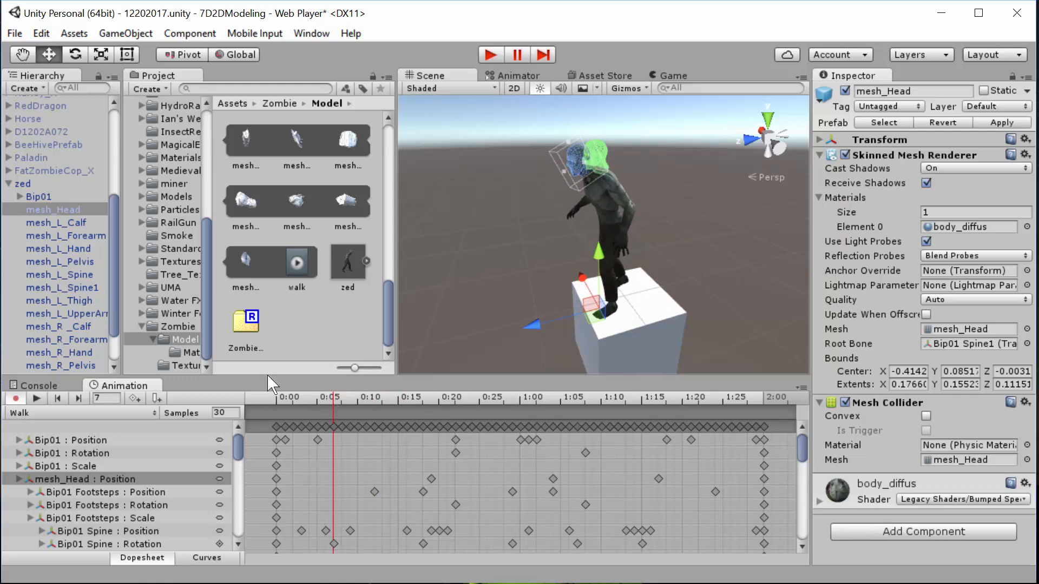
pyautogui.click(67, 209)
pyautogui.moveTo(530, 324)
pyautogui.mouseDown()
pyautogui.moveTo(528, 337)
pyautogui.moveTo(524, 324)
pyautogui.mouseUp()
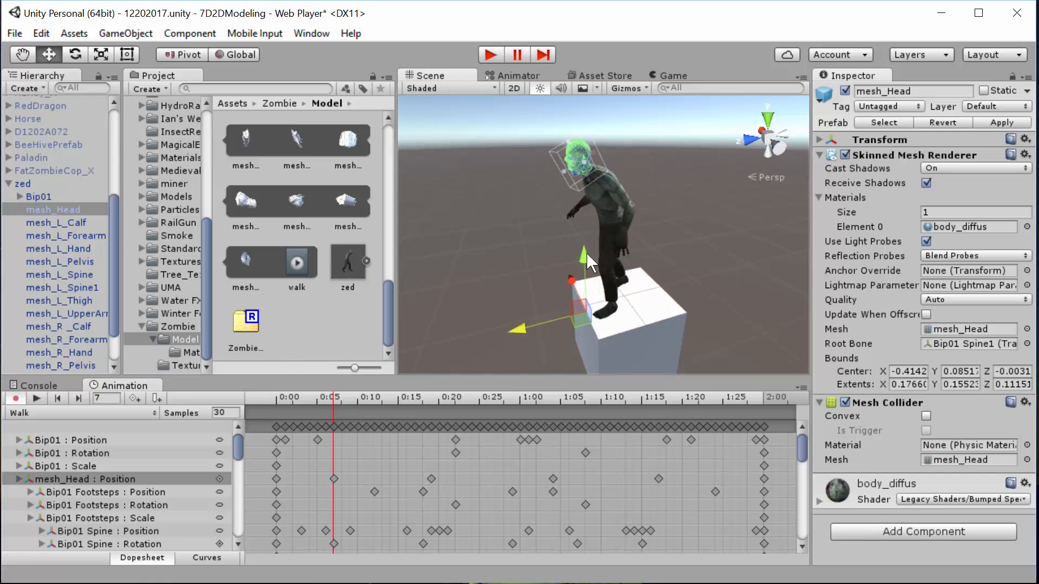
pyautogui.moveTo(587, 252); pyautogui.dragTo(587, 255)
pyautogui.keyDown('alt'); pyautogui.moveTo(454, 256); pyautogui.dragTo(302, 279); pyautogui.keyUp('alt')
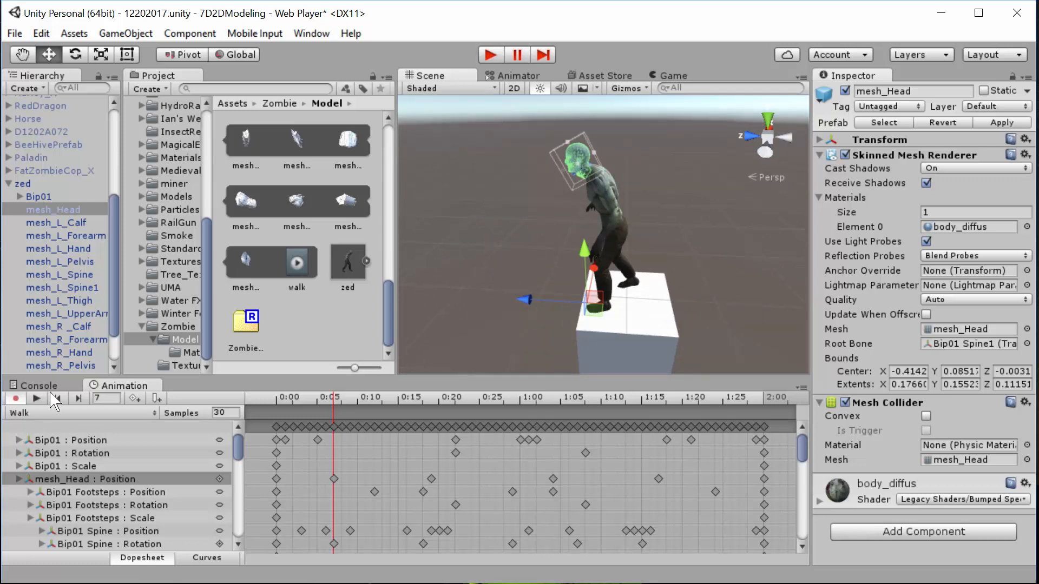
# Play back the Walk clip to check the head collider, stop recording, and return to frame 0.
pyautogui.click(30, 400)
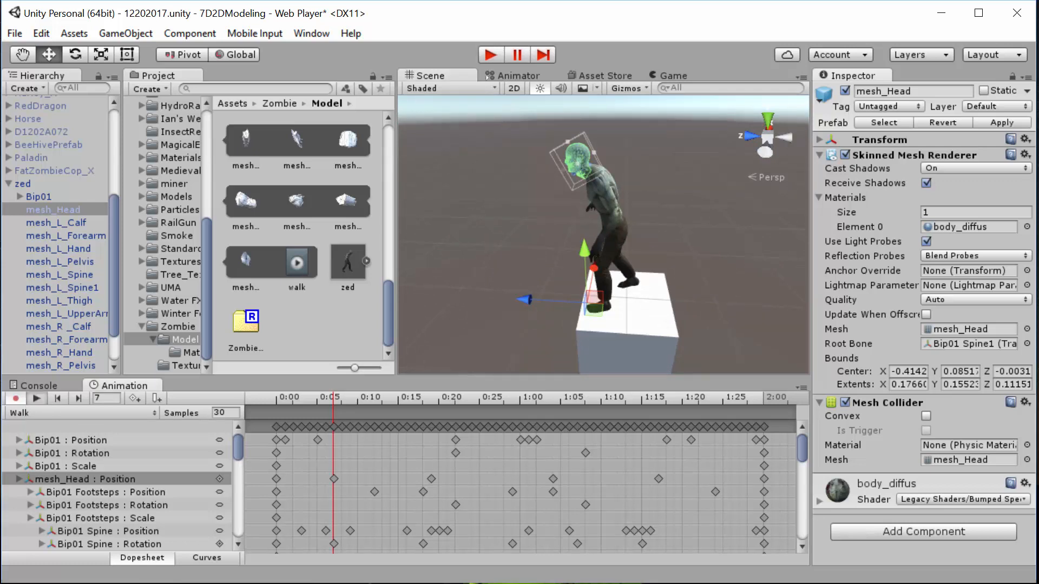
pyautogui.click(36, 399)
pyautogui.click(36, 399)
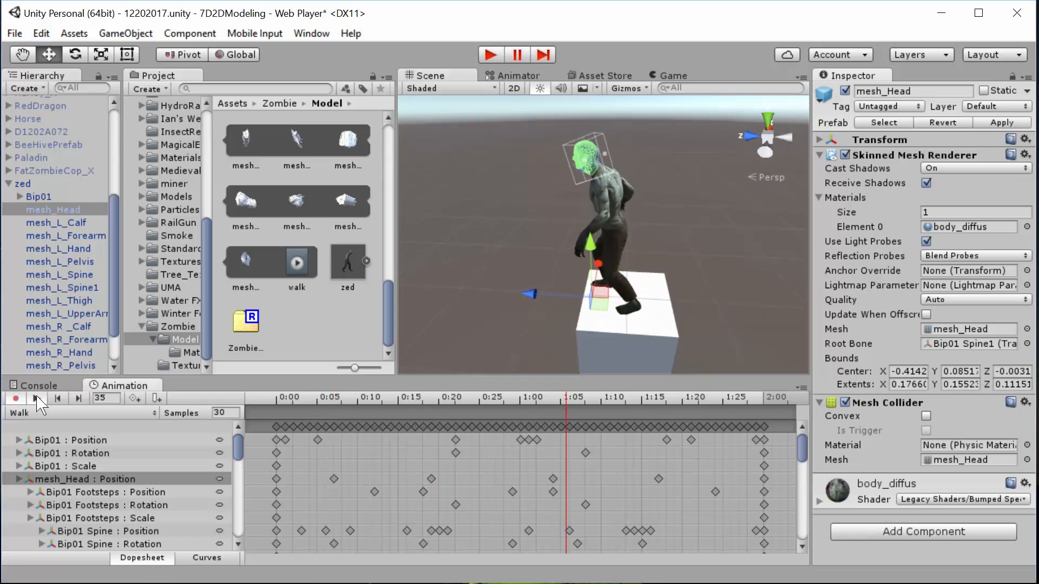
pyautogui.click(36, 399)
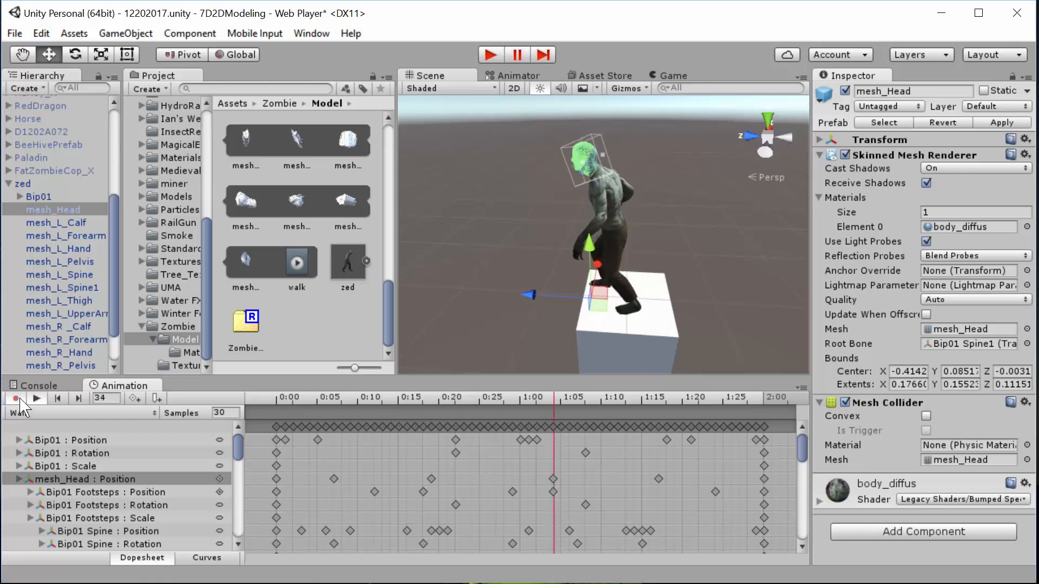
pyautogui.click(15, 398)
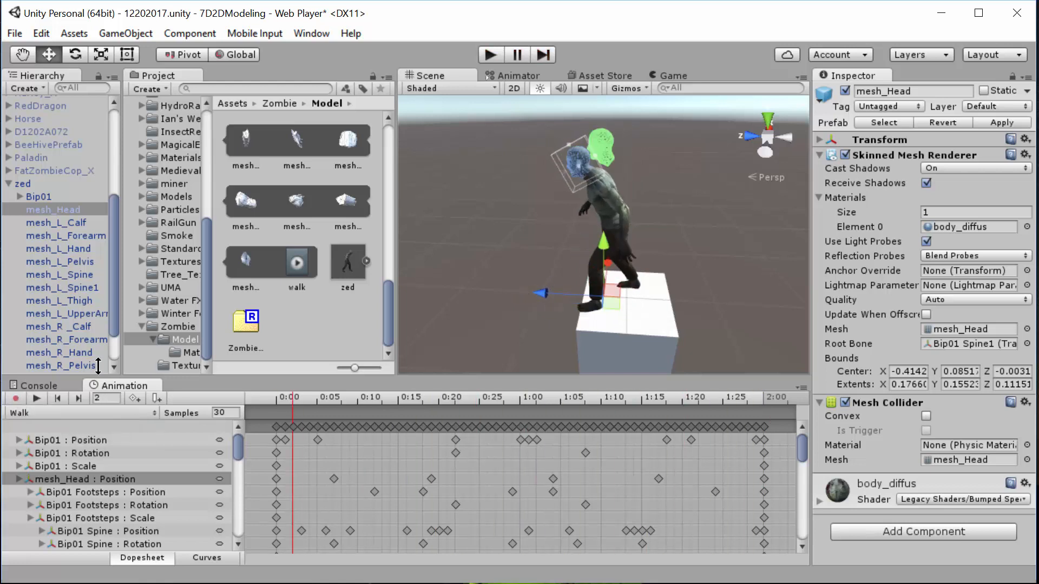
pyautogui.click(280, 400)
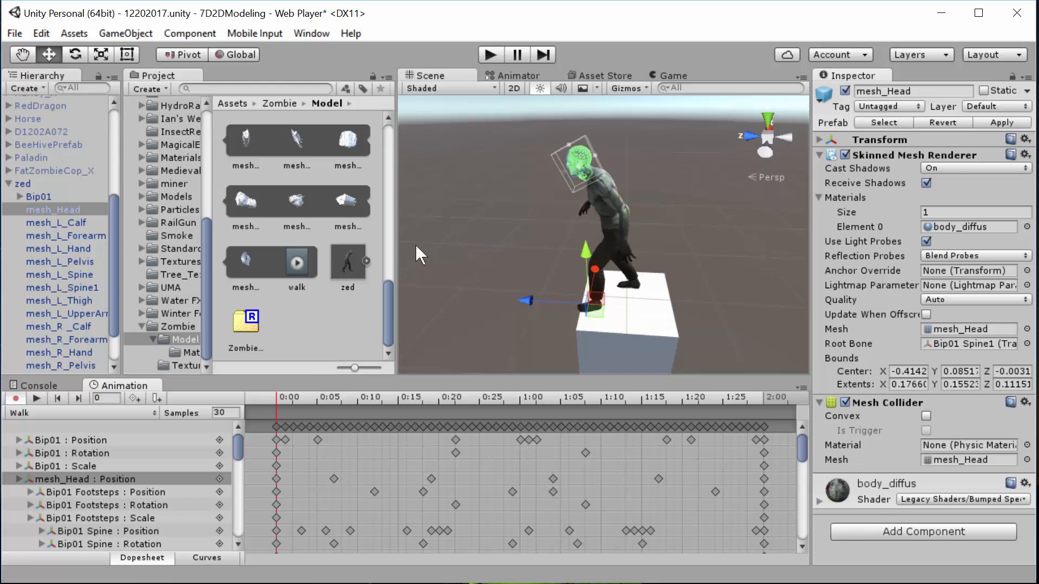
# Duplicate the attack clip inside z@attack in the Zombie Model folder to get an editable copy.
pyautogui.scroll(9, 284, 230)
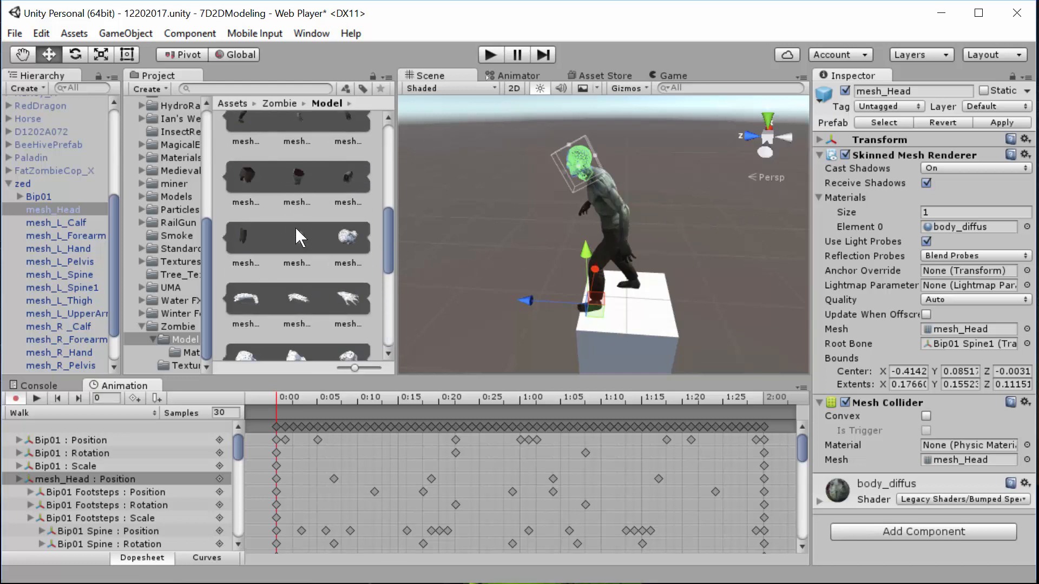
pyautogui.scroll(6, 297, 227)
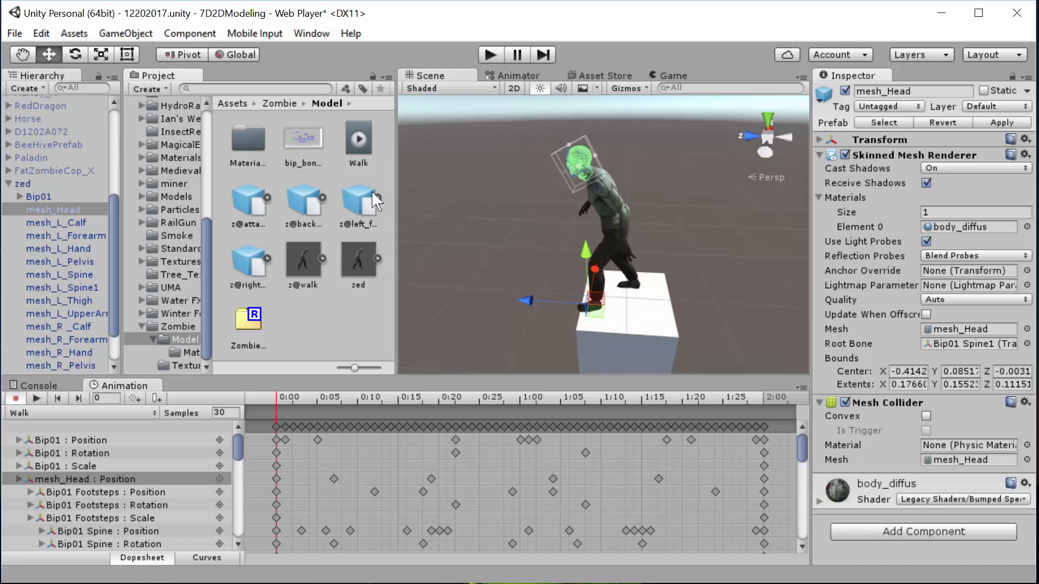
pyautogui.click(268, 198)
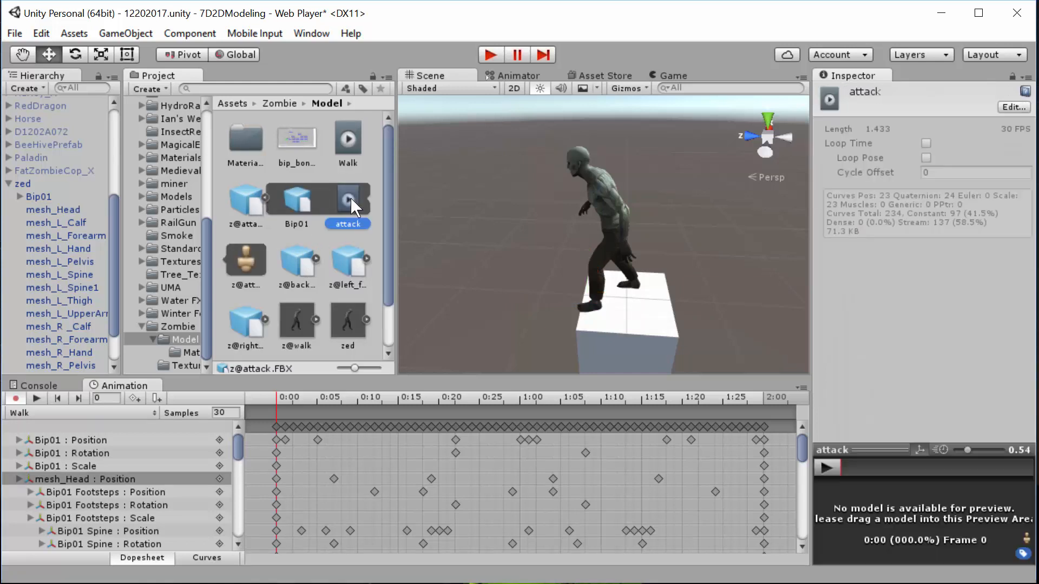
pyautogui.click(12, 394)
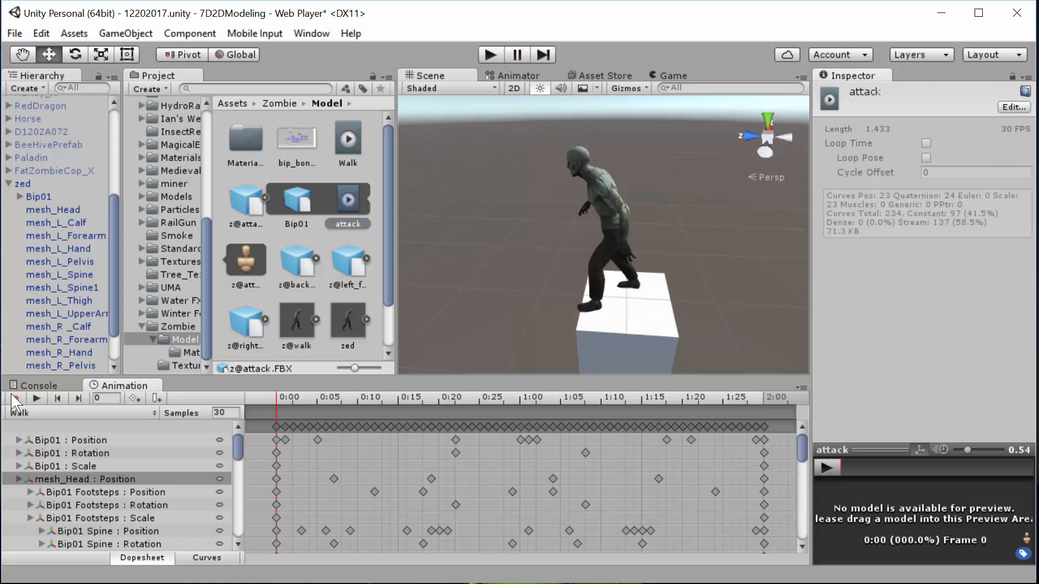
pyautogui.click(348, 203)
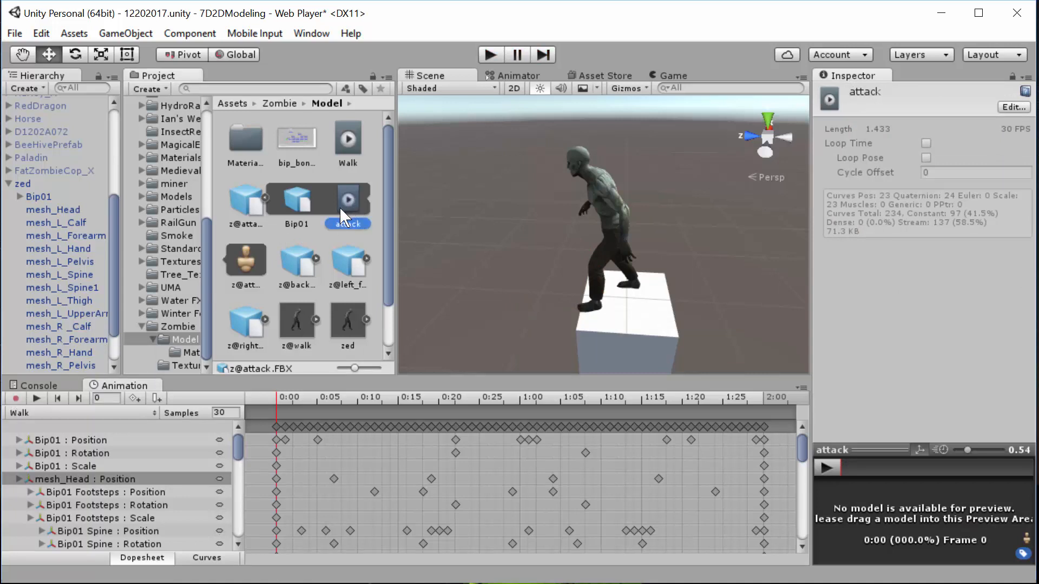
pyautogui.hotkey('ctrl', 'd')
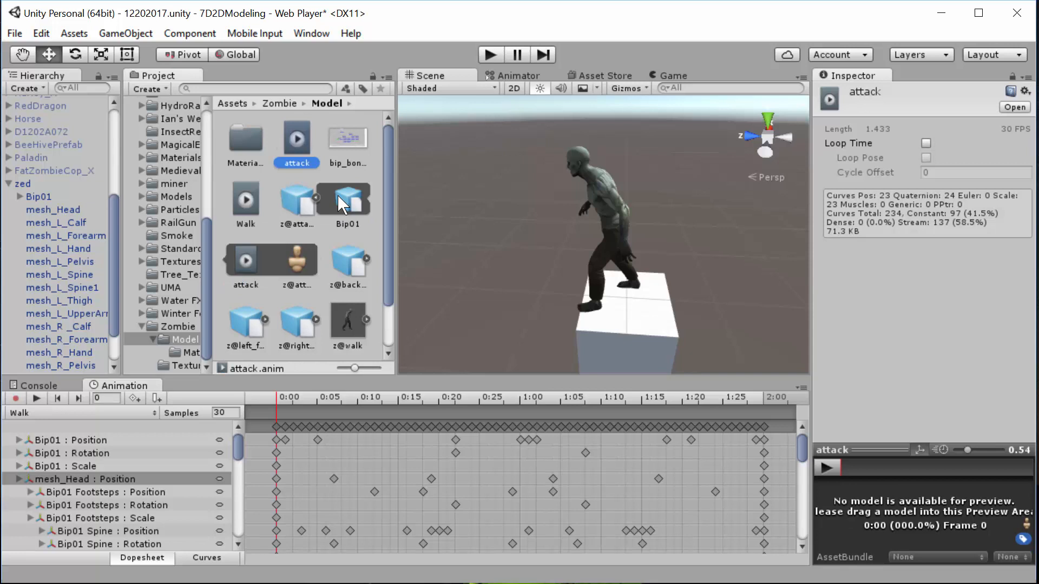
# Rename the duplicated attack clip as Attack.
pyautogui.click(306, 162)
pyautogui.click(291, 163)
pyautogui.press('BackSpace')
pyautogui.write('A')
pyautogui.press('Return')
# On zed's Animation component, set the default animation to Attack, the Animations size to 2, and Element 0 to Attack.
pyautogui.click(30, 185)
pyautogui.moveTo(297, 160); pyautogui.dragTo(598, 188)
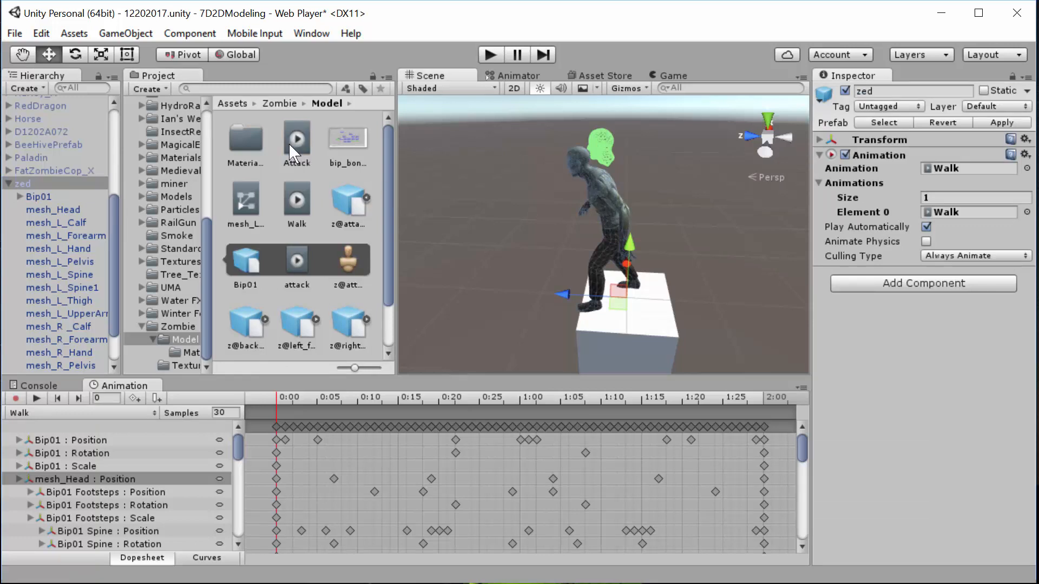
pyautogui.moveTo(289, 144); pyautogui.dragTo(963, 168)
pyautogui.click(819, 155)
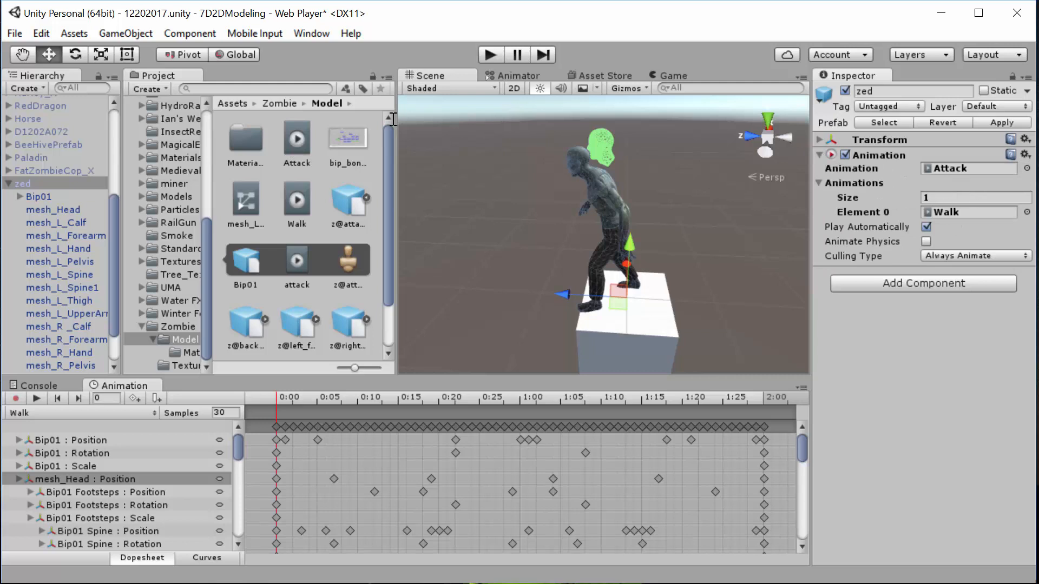
pyautogui.click(963, 198)
pyautogui.press('Return')
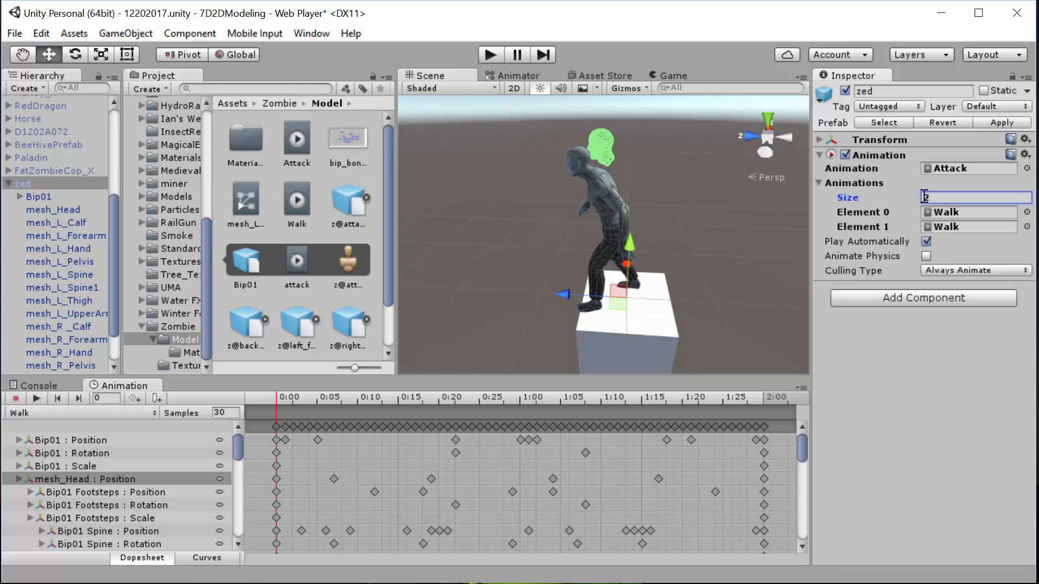
pyautogui.moveTo(287, 134); pyautogui.dragTo(970, 214)
# Switch the clip being edited to Attack and preview its playback on zed.
pyautogui.click(120, 414)
pyautogui.click(62, 432)
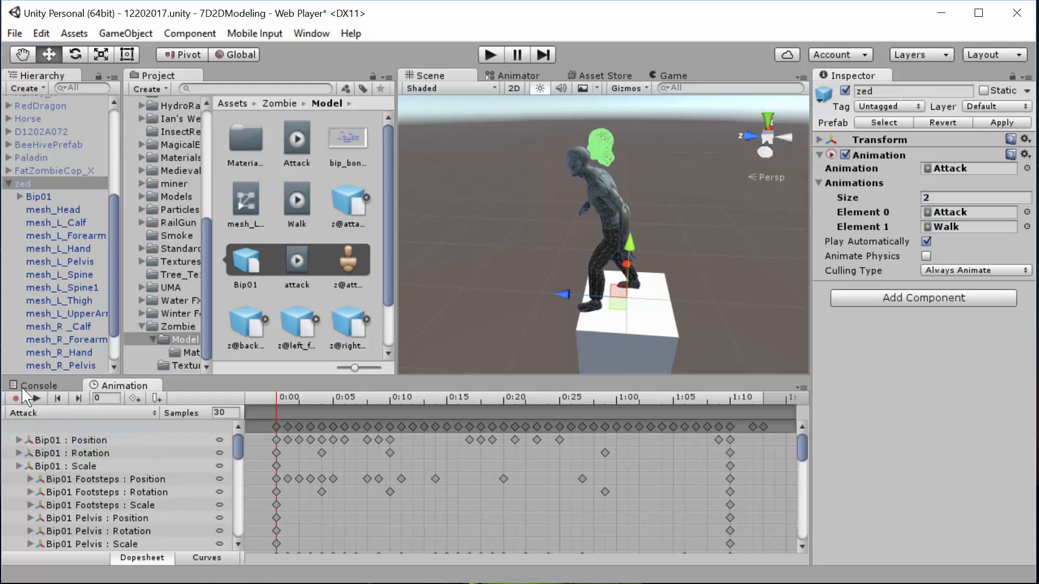
pyautogui.click(37, 399)
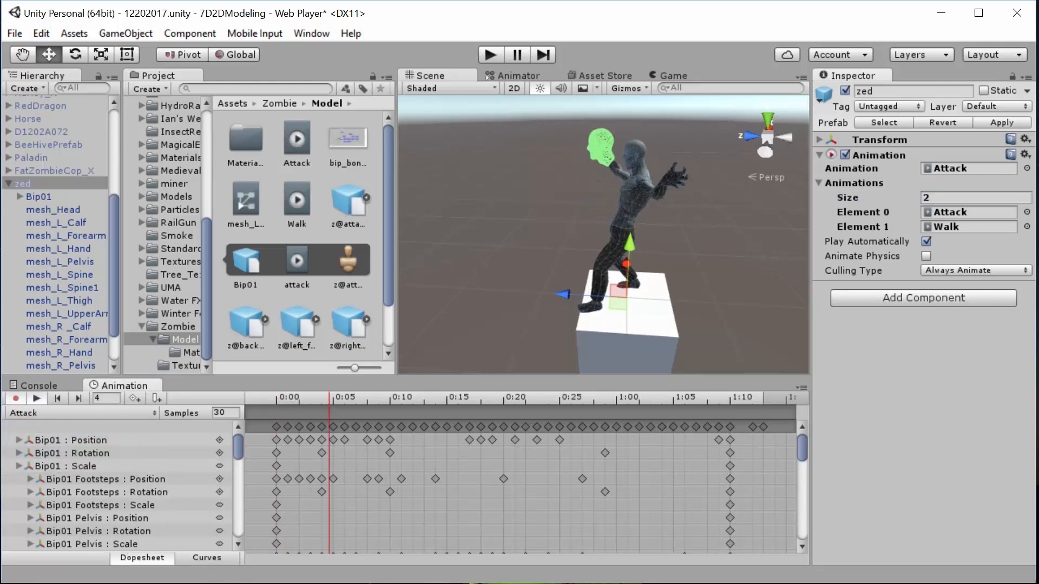
pyautogui.click(36, 399)
# Show the Attack clip's properties in Debug mode and change its Legacy setting to enabled.
pyautogui.click(295, 144)
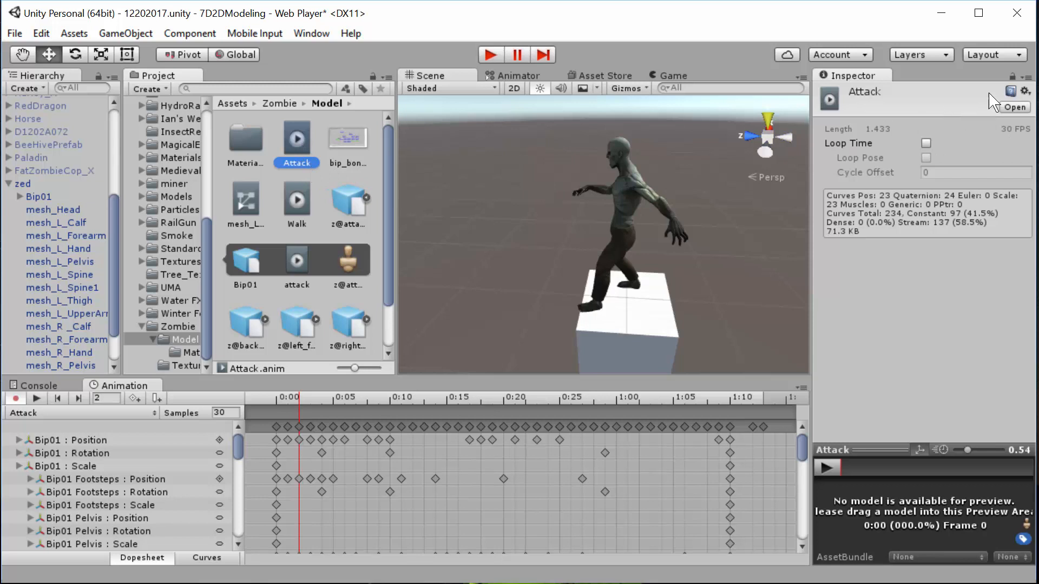
pyautogui.click(1029, 79)
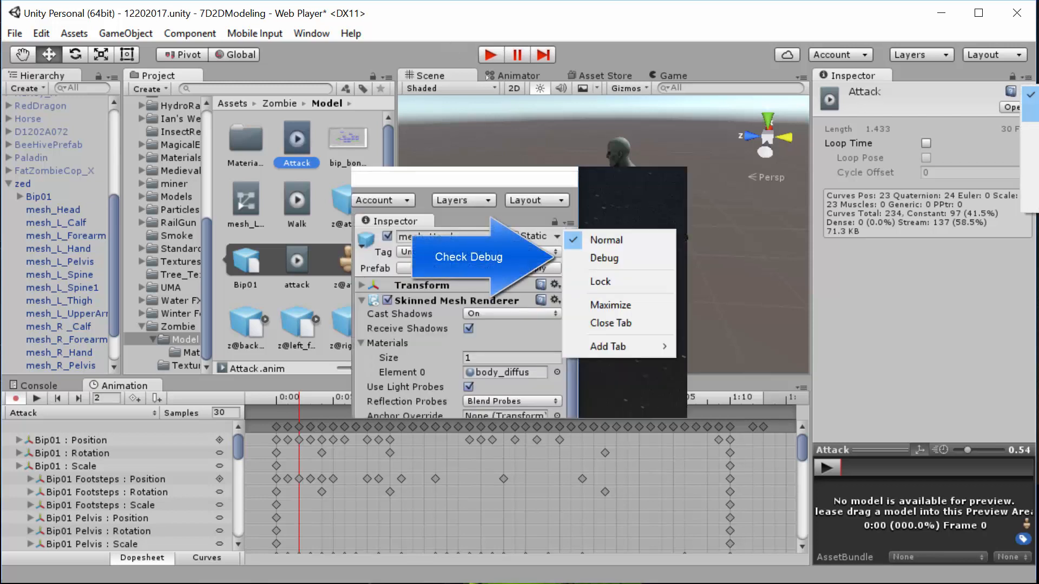
pyautogui.click(1030, 112)
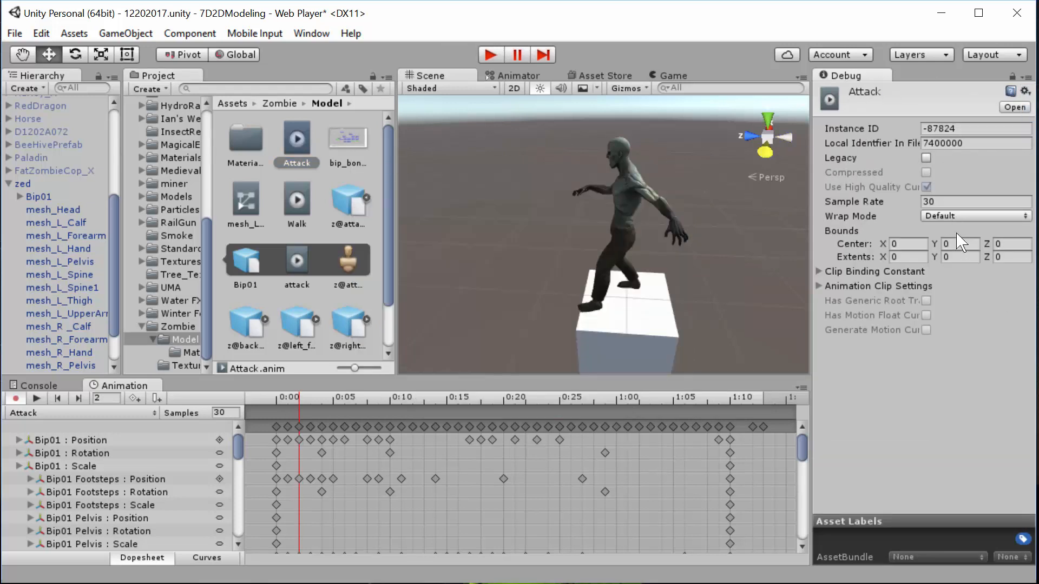
pyautogui.click(926, 158)
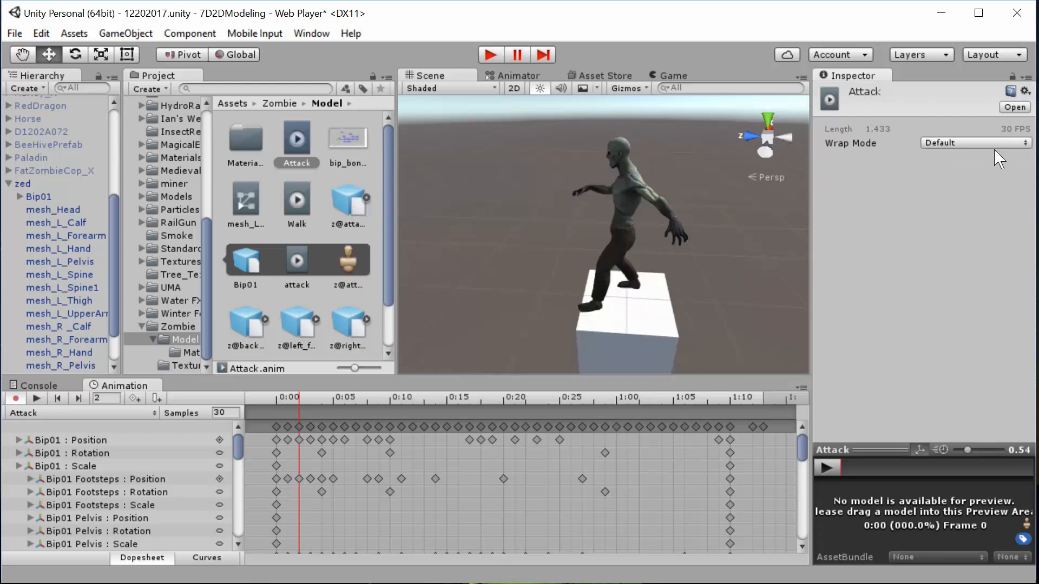
# Preview the Attack clip on zed, including with mesh_Head selected, to compare its collider with the moving head.
pyautogui.click(36, 398)
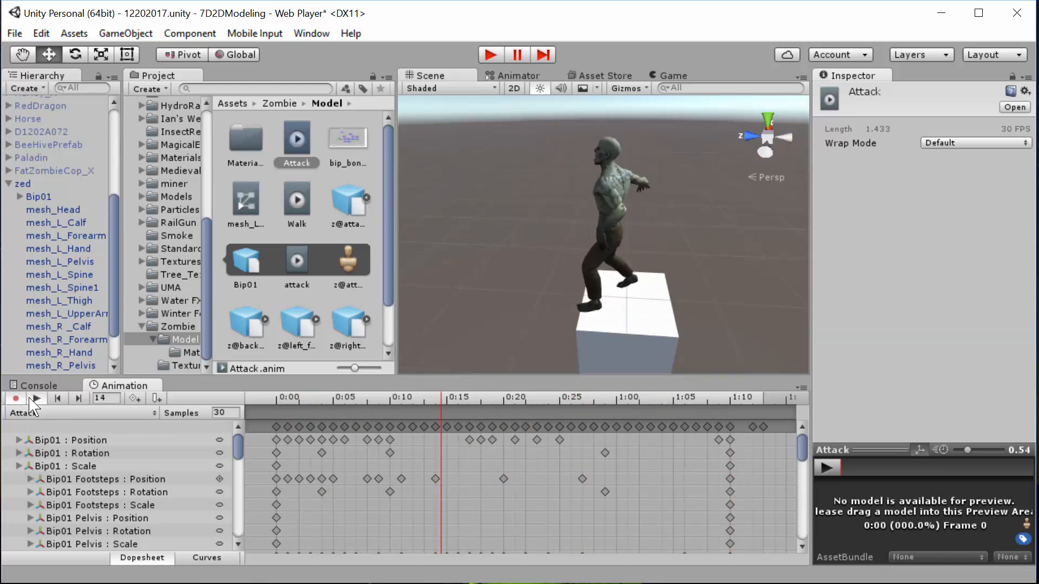
pyautogui.click(31, 400)
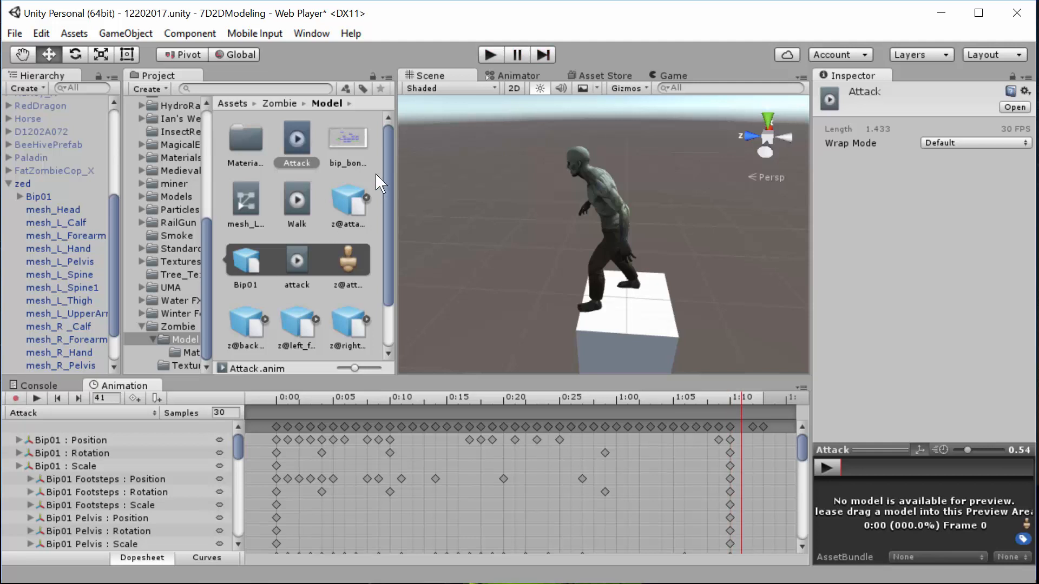
pyautogui.click(19, 184)
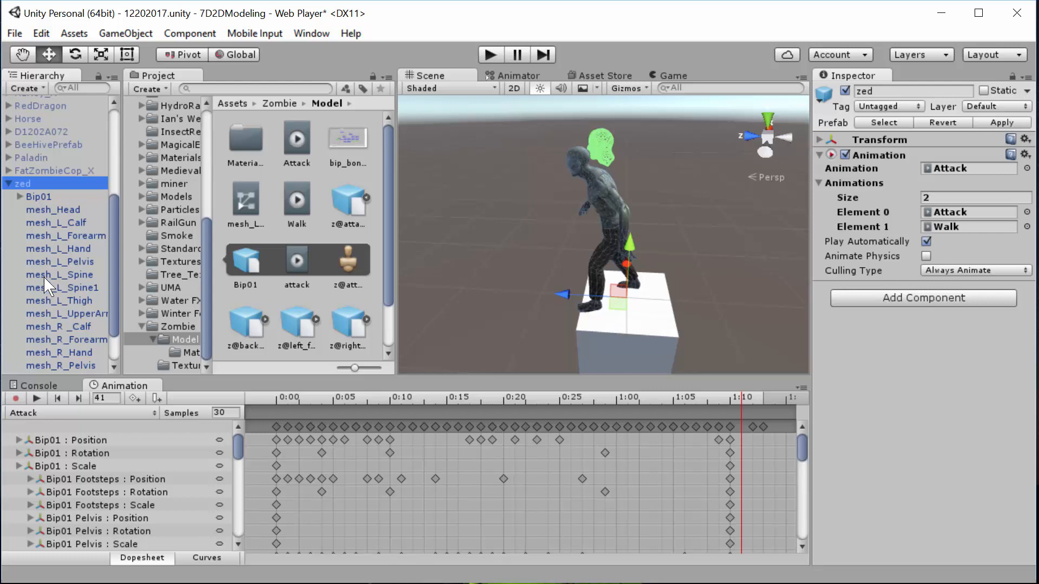
pyautogui.click(60, 211)
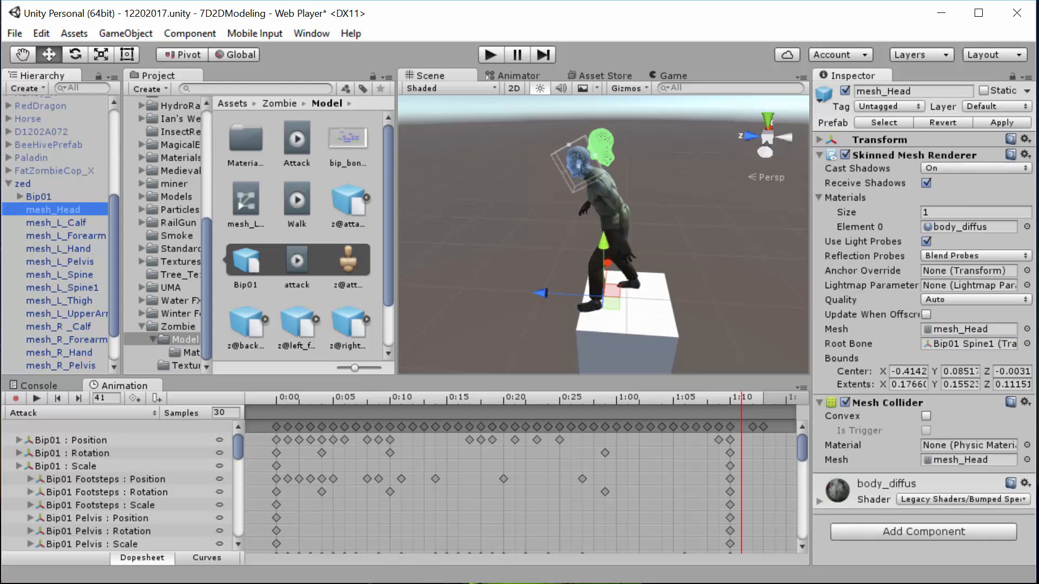
pyautogui.click(36, 399)
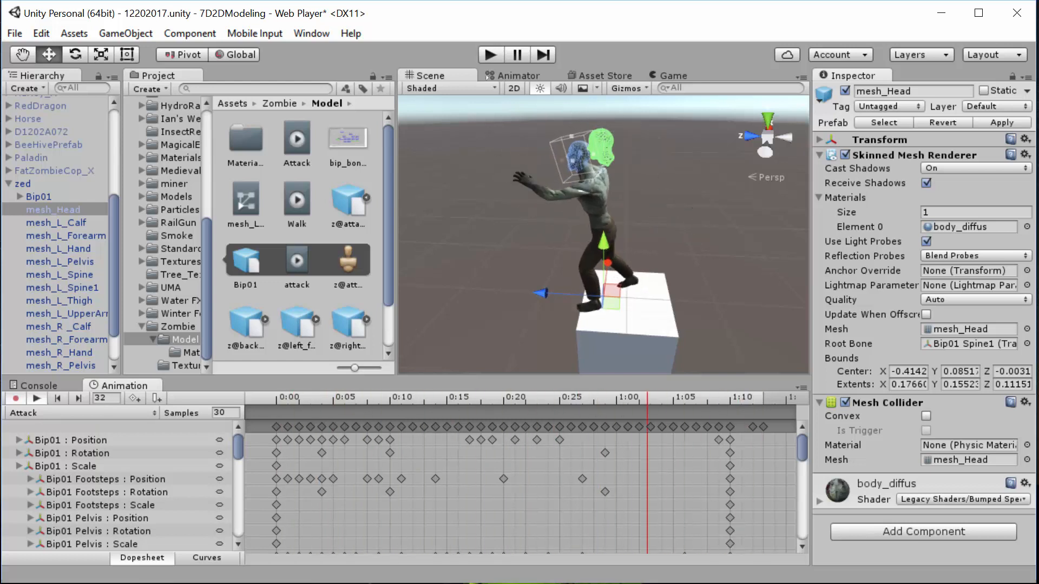
# Preview the Walk clip on mesh_Head for comparison, switch back to Attack and look through its animated properties.
pyautogui.click(54, 413)
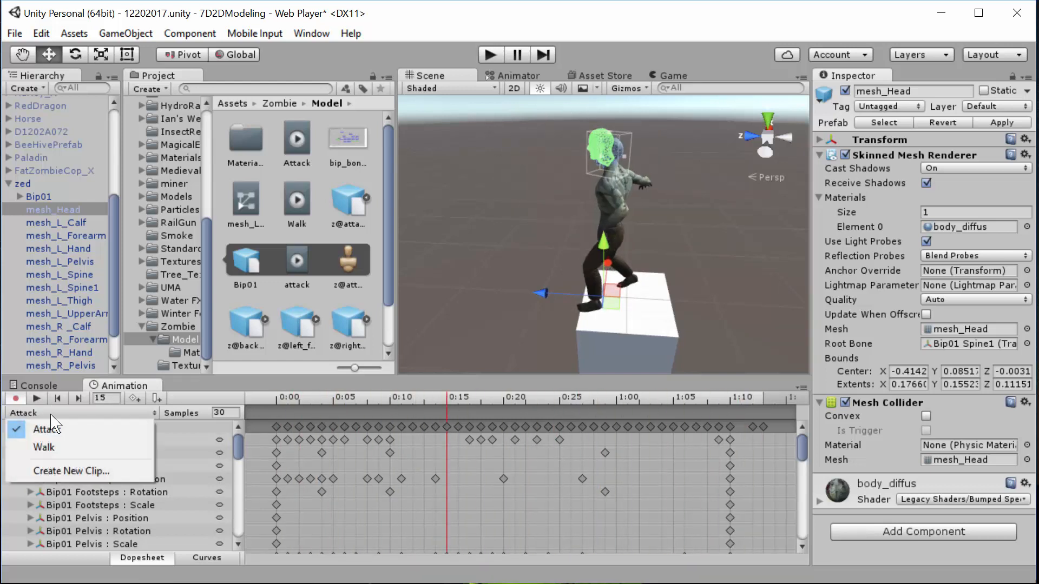
pyautogui.click(41, 448)
pyautogui.click(42, 398)
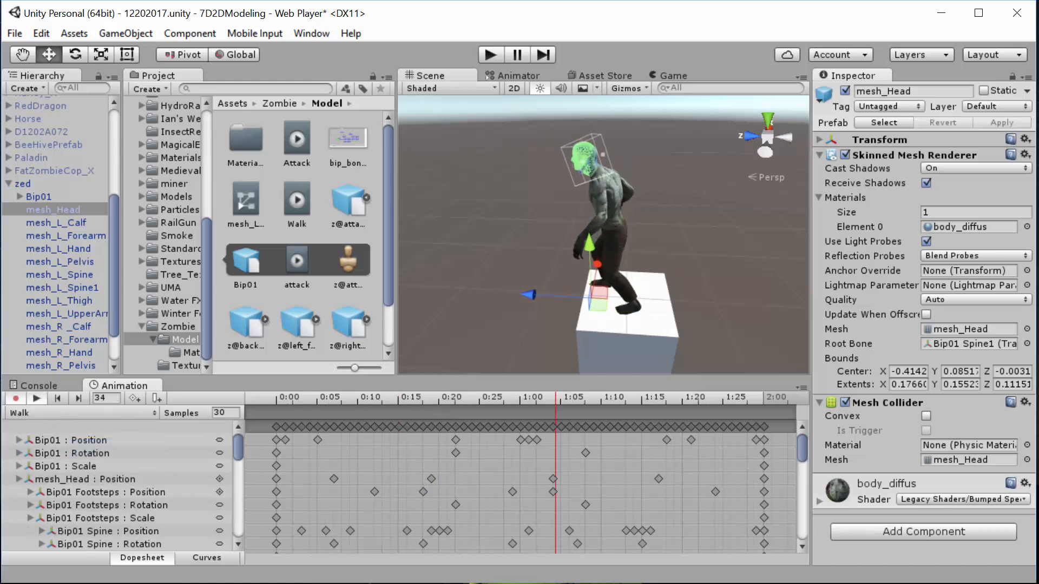
pyautogui.click(46, 413)
pyautogui.click(50, 431)
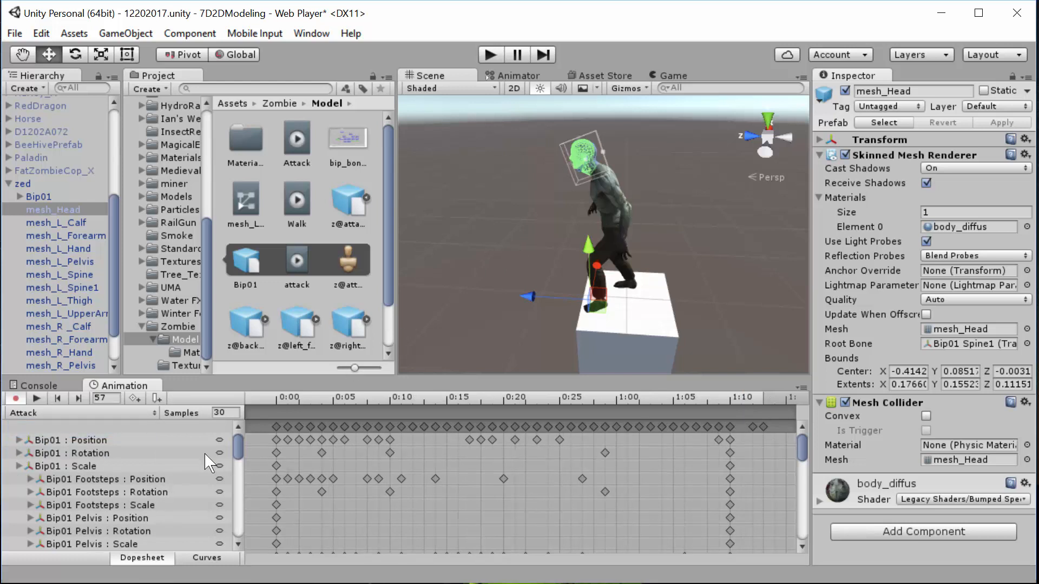
pyautogui.moveTo(236, 450); pyautogui.dragTo(237, 535)
pyautogui.scroll(1, 156, 536)
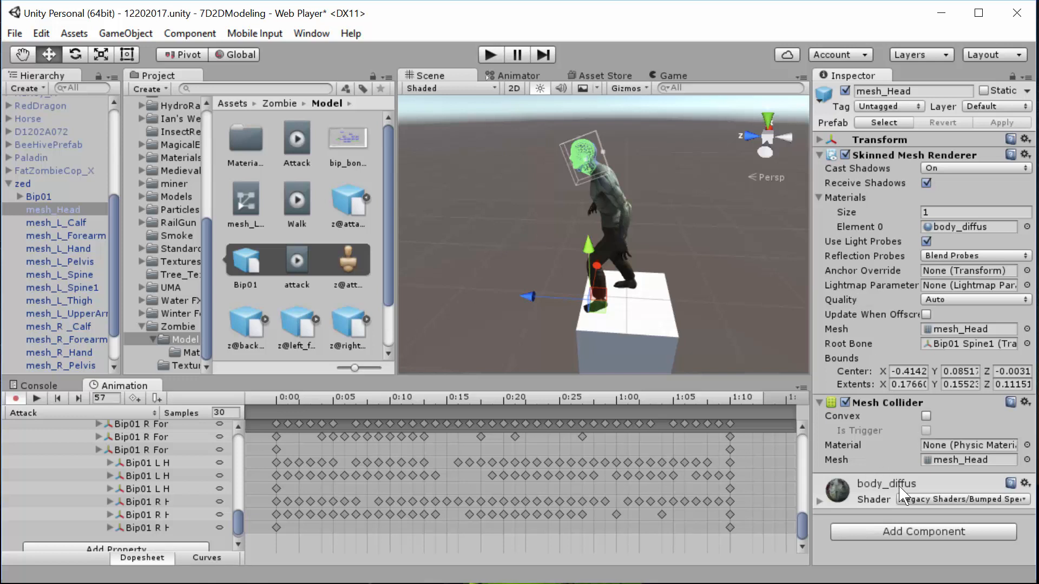
# Expand the body_diffus material on mesh_Head and look over its texture maps and available shaders.
pyautogui.click(820, 501)
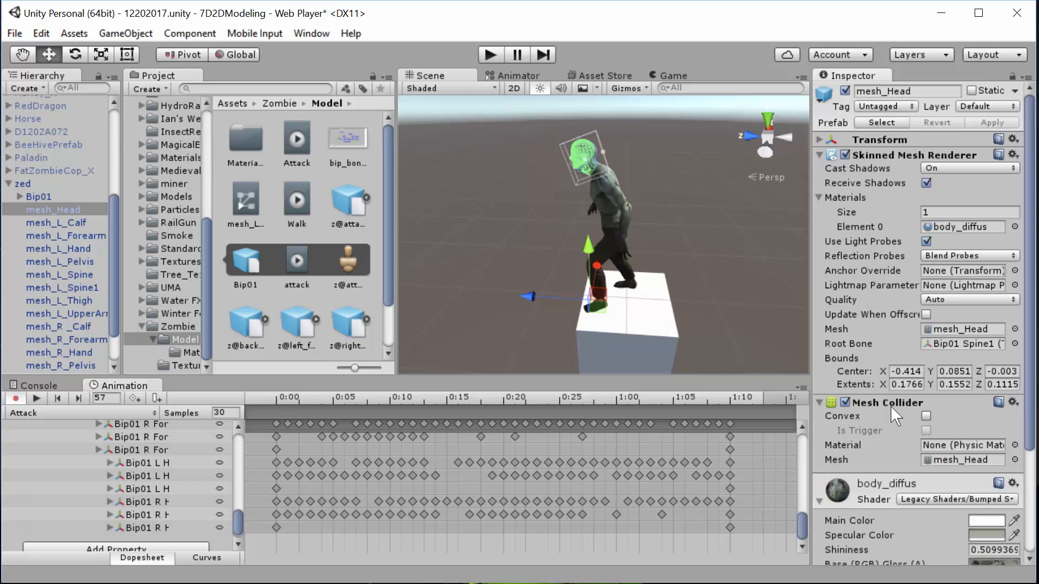
pyautogui.scroll(-5, 898, 403)
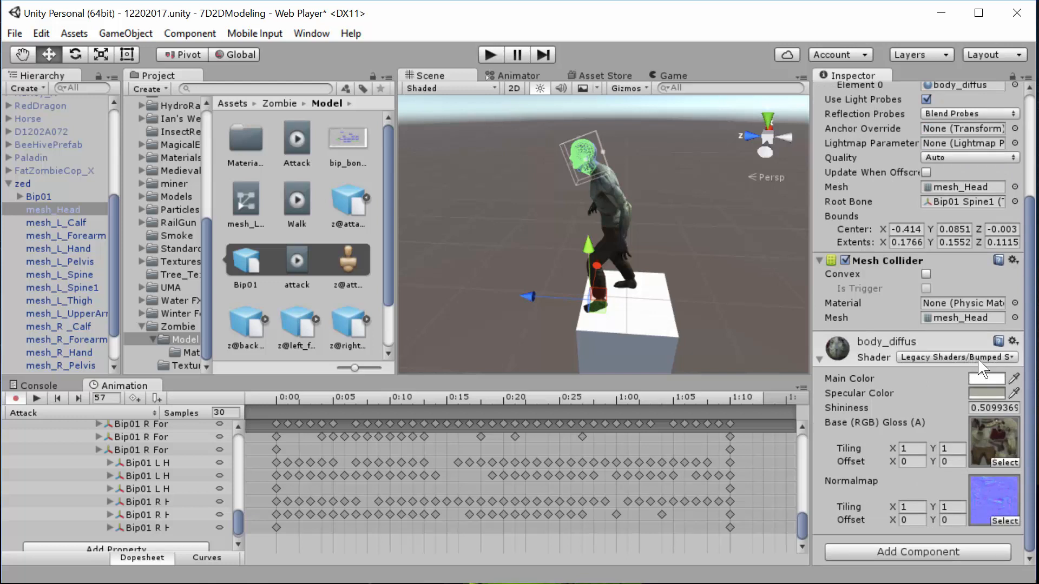
pyautogui.click(948, 358)
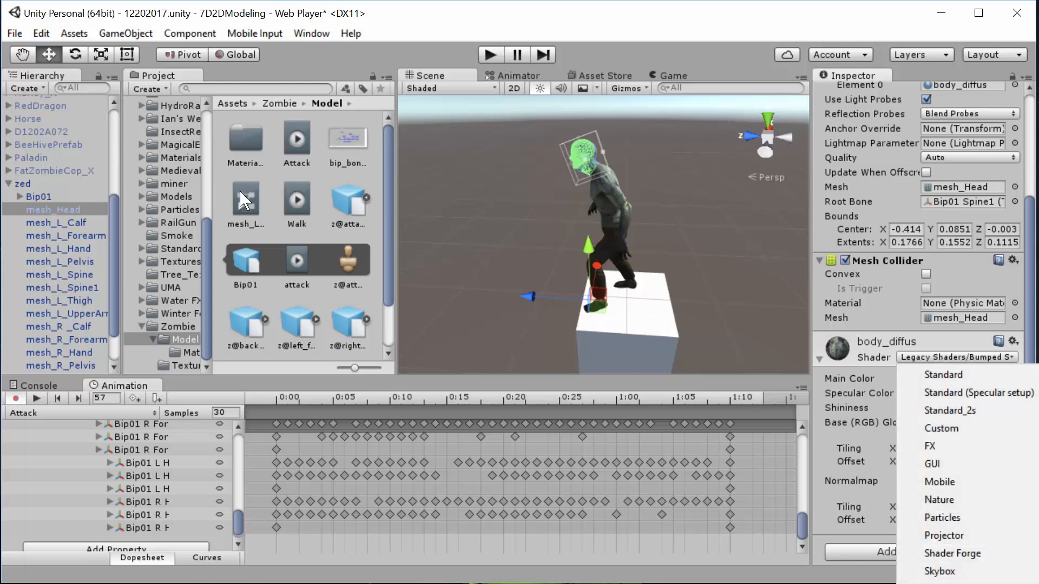
# Examine the zombie's ambient occlusion, cavity, diffuse and normal map textures in the Zombie Textures folder.
pyautogui.moveTo(388, 174); pyautogui.dragTo(385, 222)
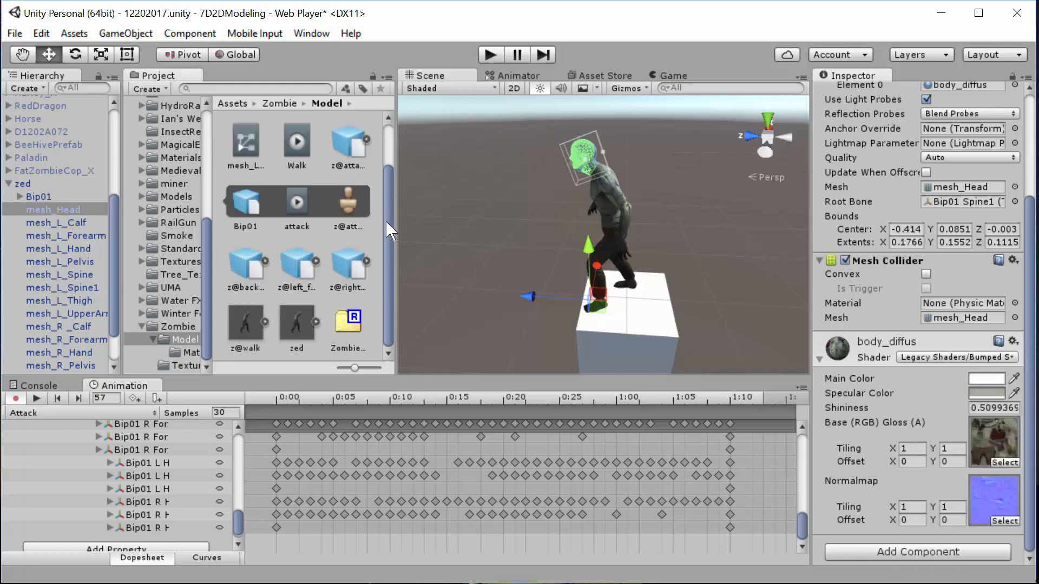
pyautogui.click(187, 350)
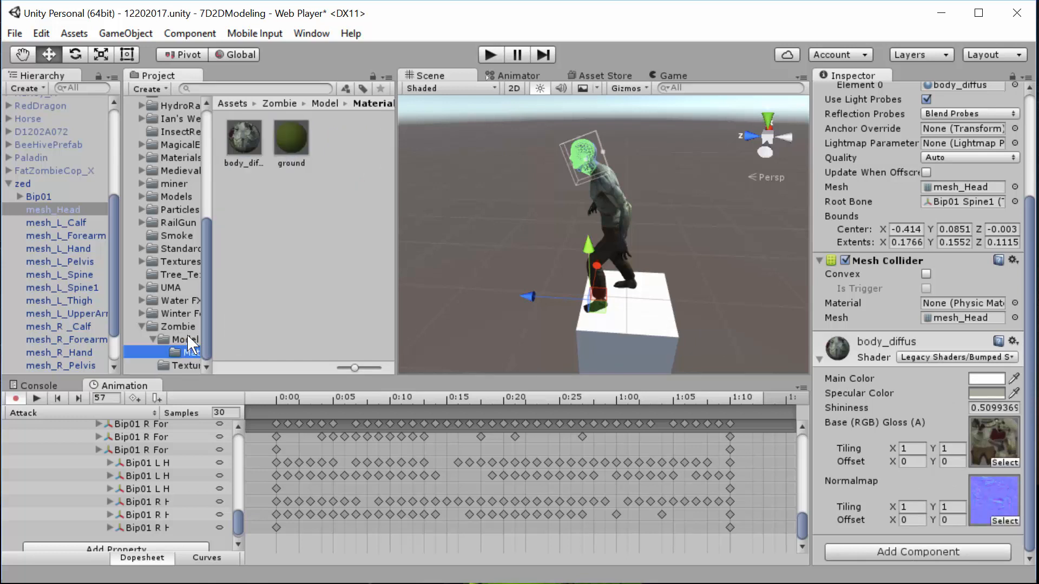
pyautogui.click(178, 366)
pyautogui.click(248, 141)
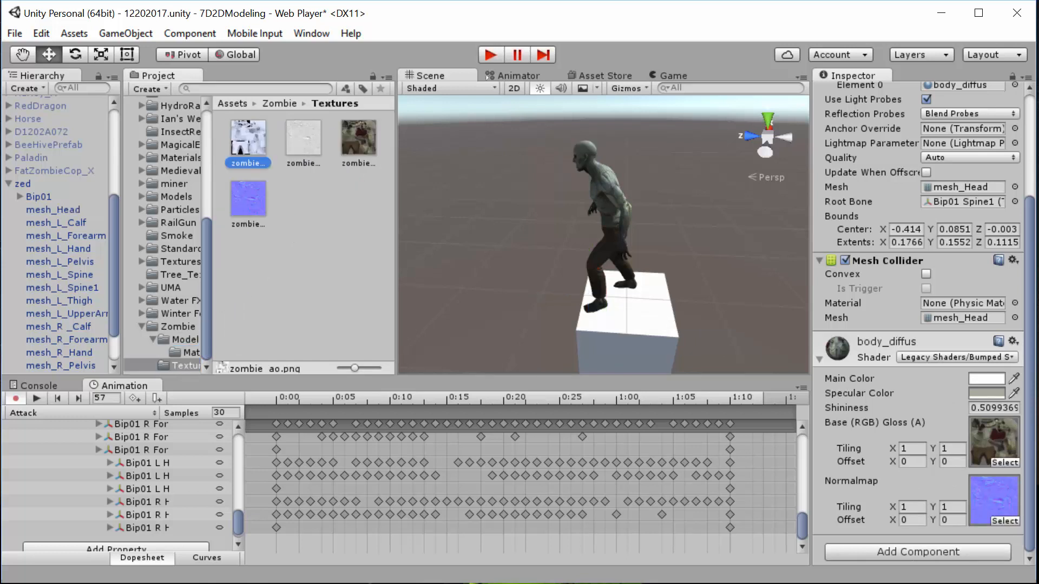
pyautogui.click(306, 143)
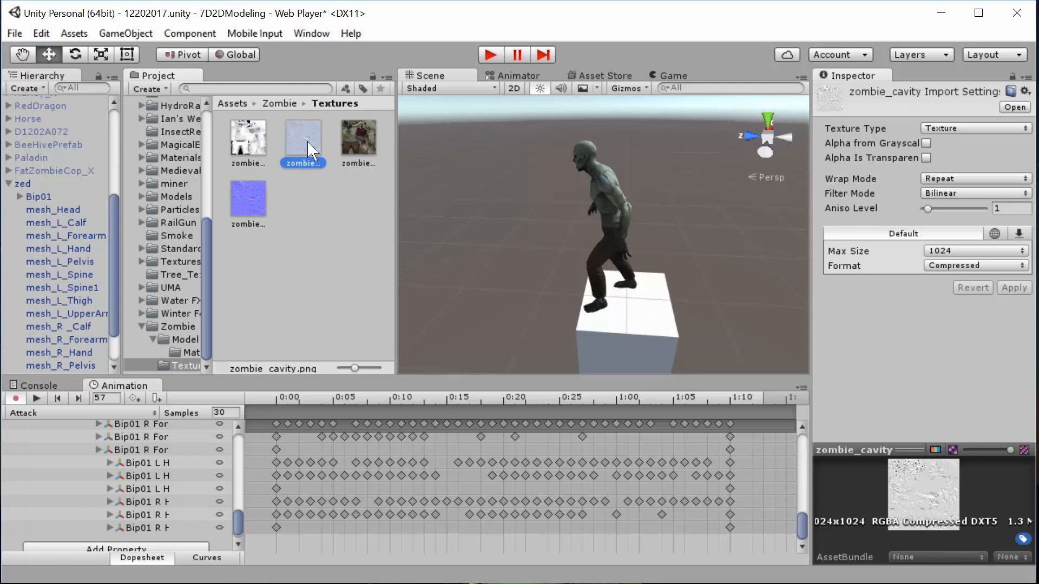
pyautogui.click(358, 137)
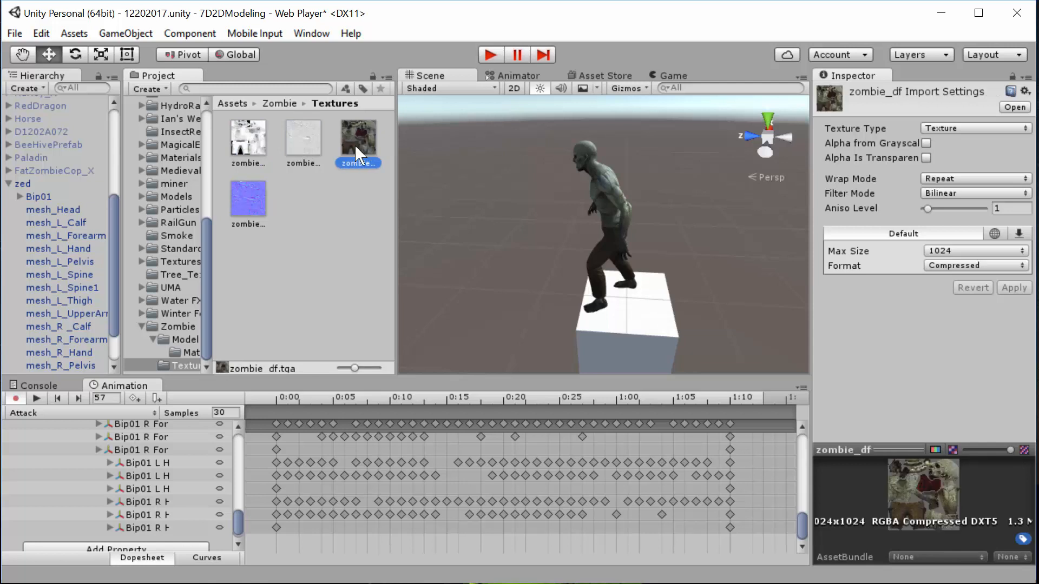
pyautogui.click(254, 197)
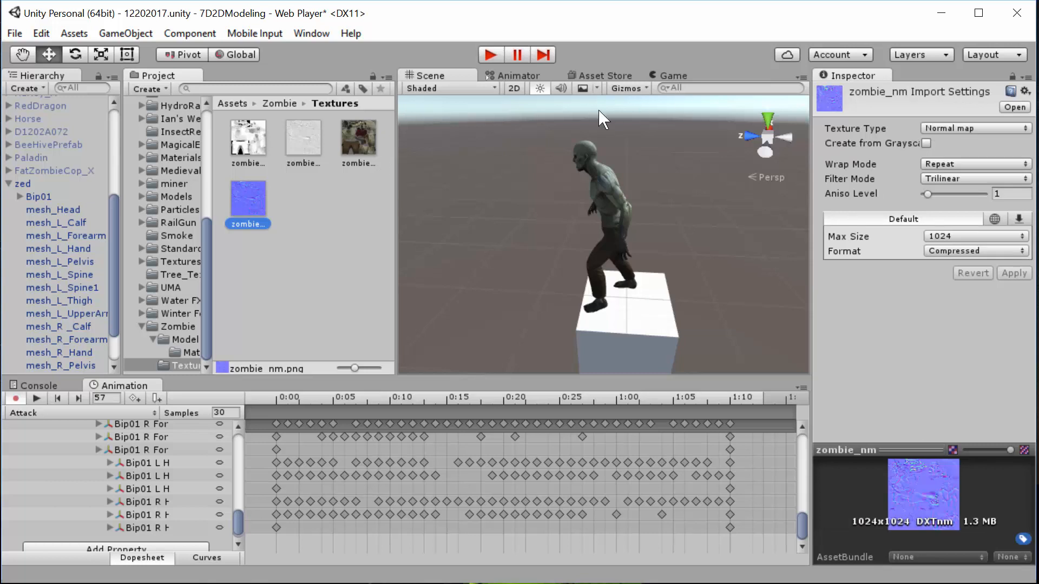
pyautogui.click(339, 142)
pyautogui.click(361, 143)
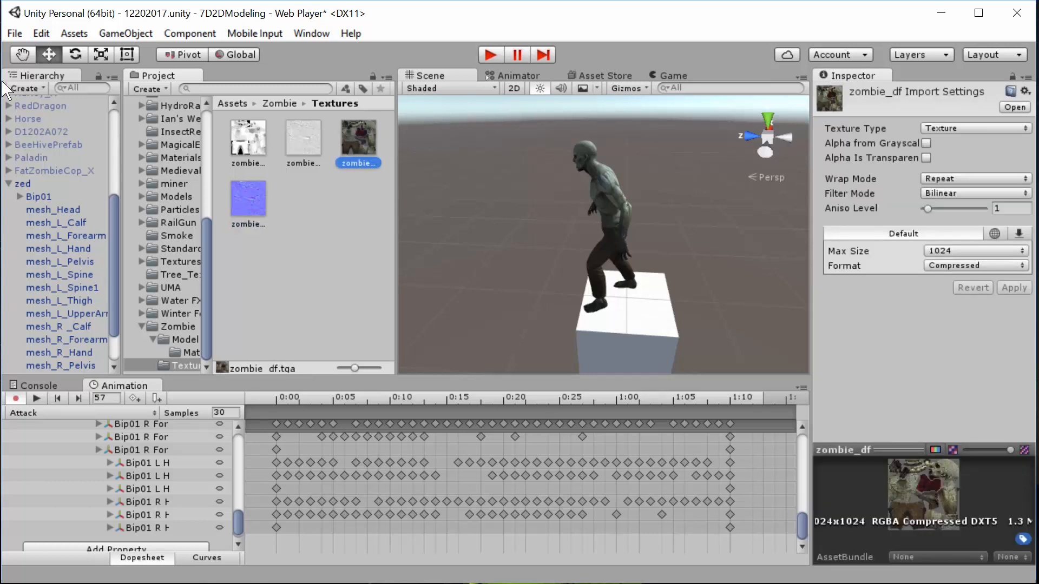
pyautogui.click(250, 199)
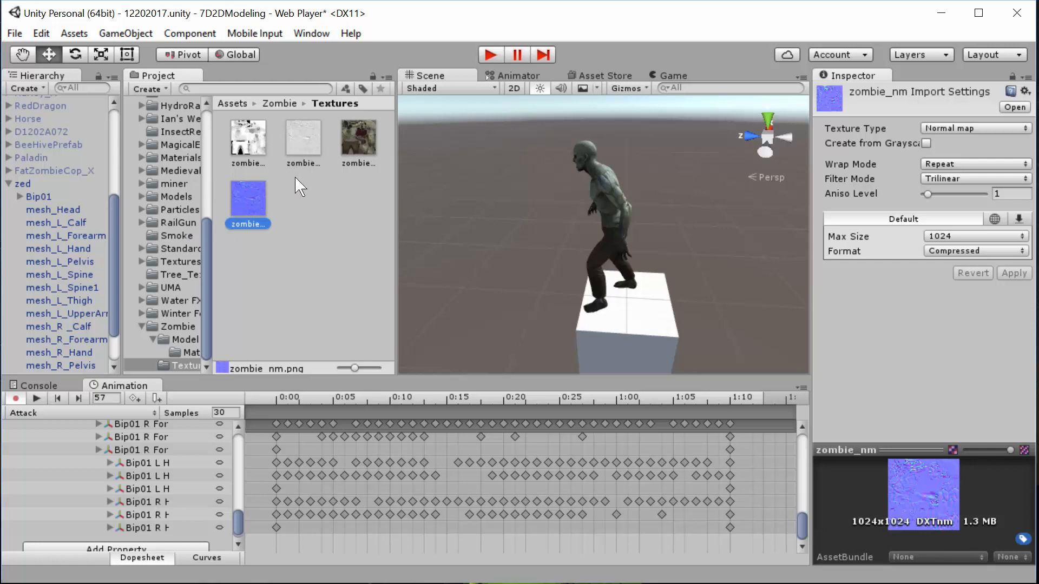
# Change the shader of mesh_Head's body_diffus material to Legacy Shaders/Bumped Diffuse.
pyautogui.click(25, 182)
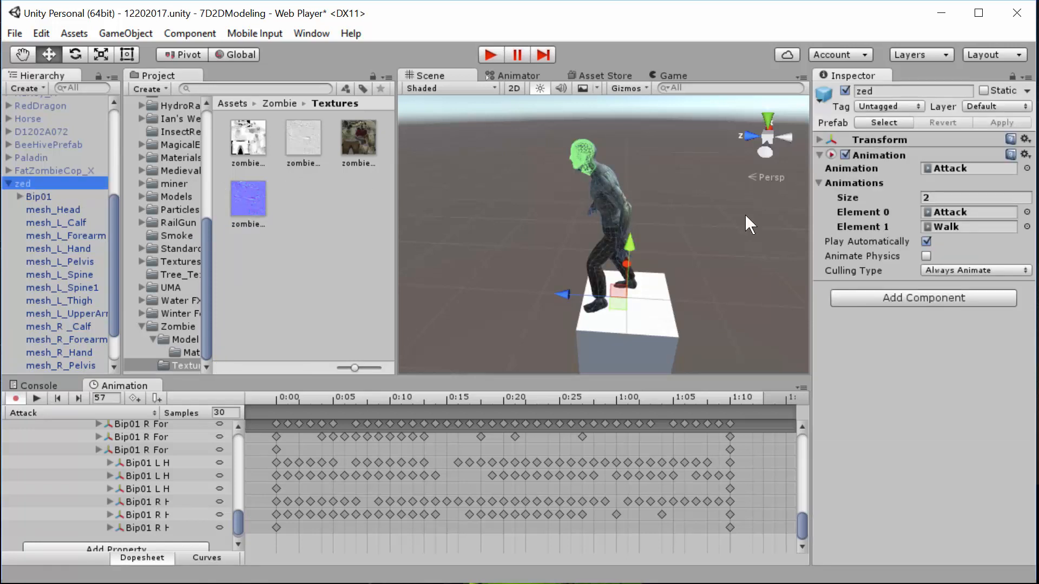
pyautogui.click(41, 209)
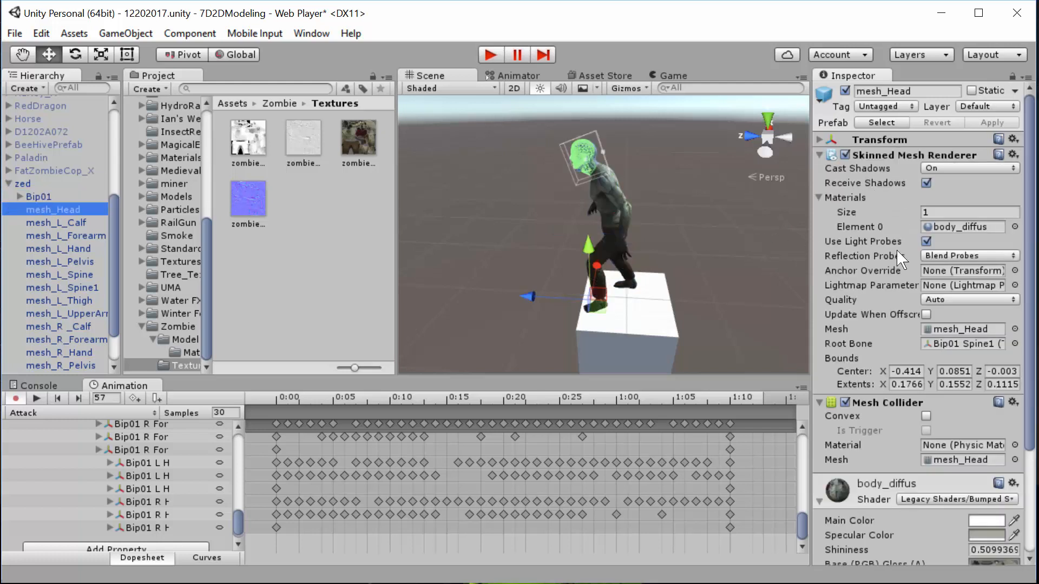
pyautogui.scroll(-5, 901, 259)
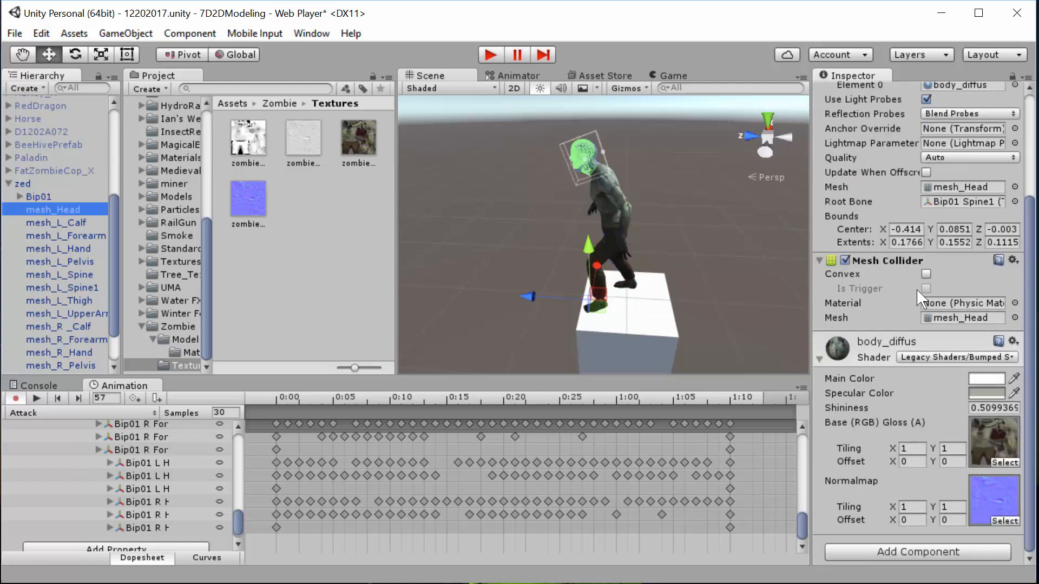
pyautogui.click(986, 358)
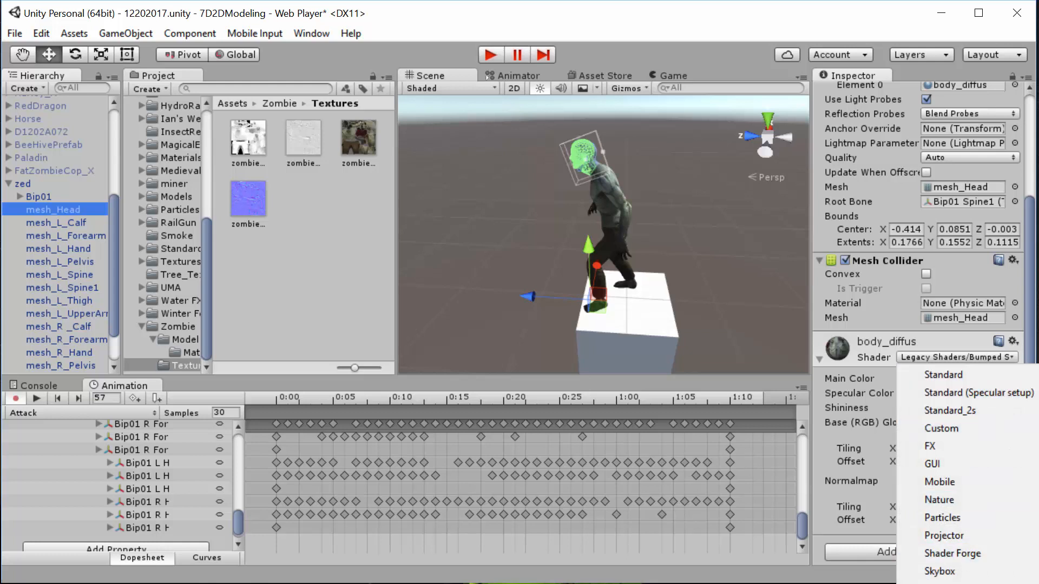
pyautogui.moveTo(961, 583)
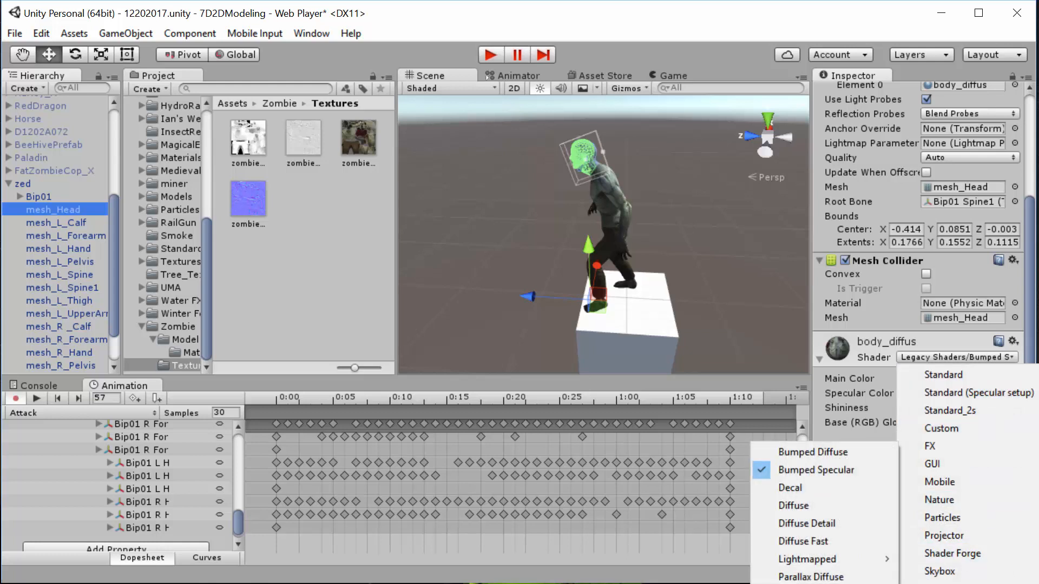
pyautogui.click(813, 453)
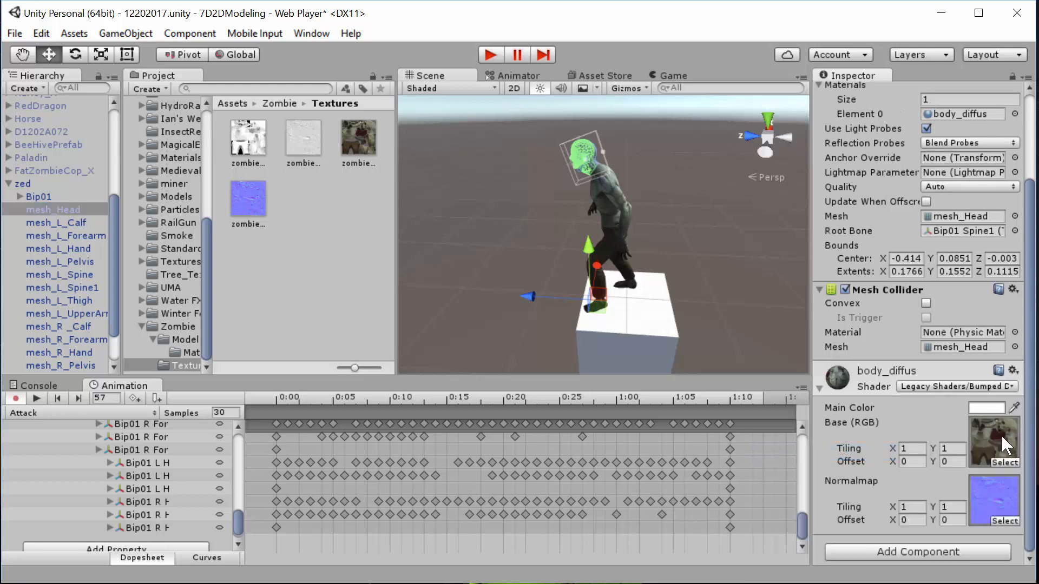
# Record a grey main colour, A8A8A8FF, for mesh_Head's material at frame 57 of the Attack clip and end recording.
pyautogui.click(997, 406)
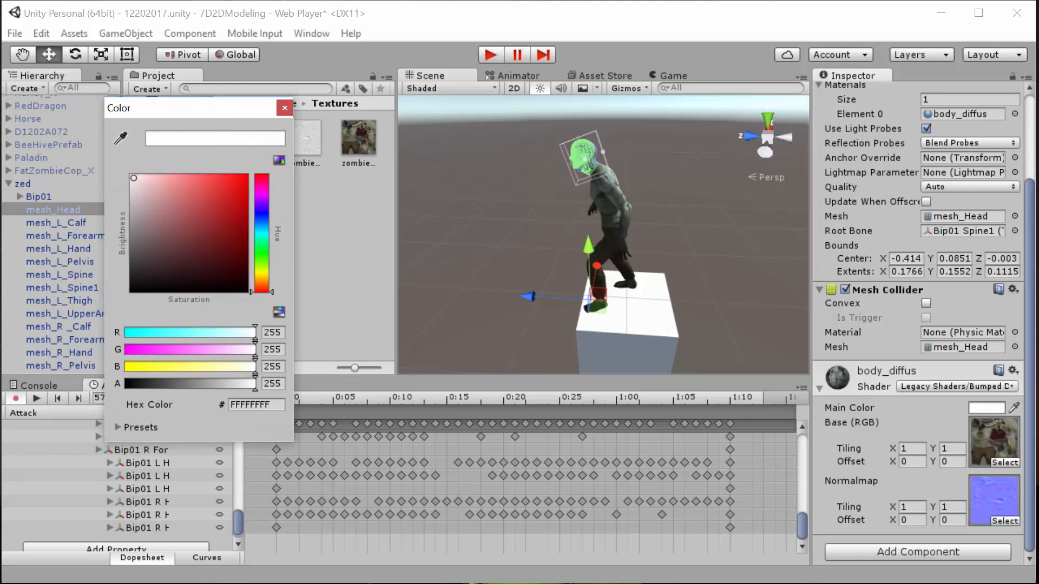
pyautogui.moveTo(134, 179); pyautogui.dragTo(125, 216)
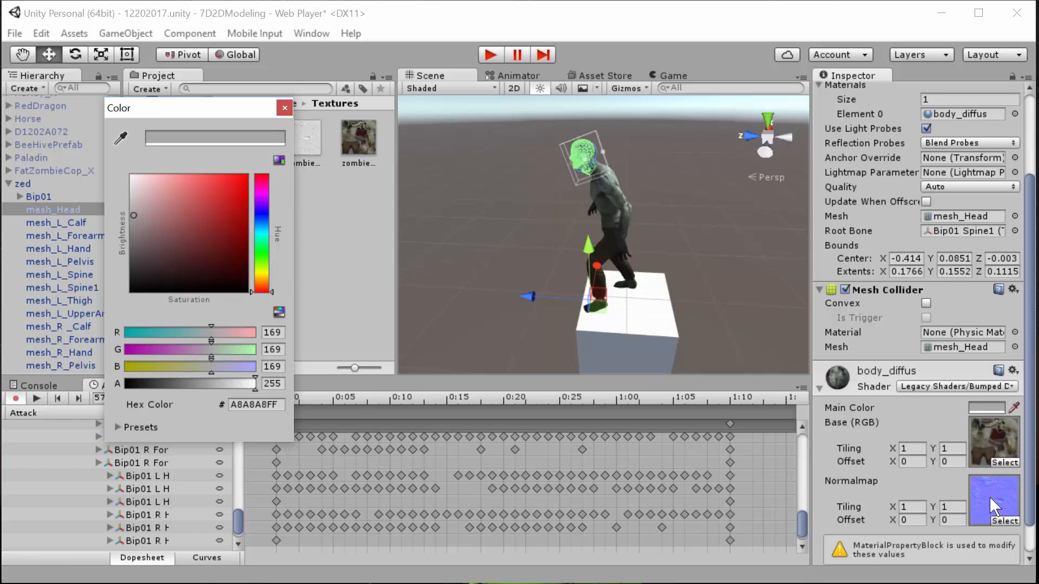
pyautogui.scroll(-3, 990, 495)
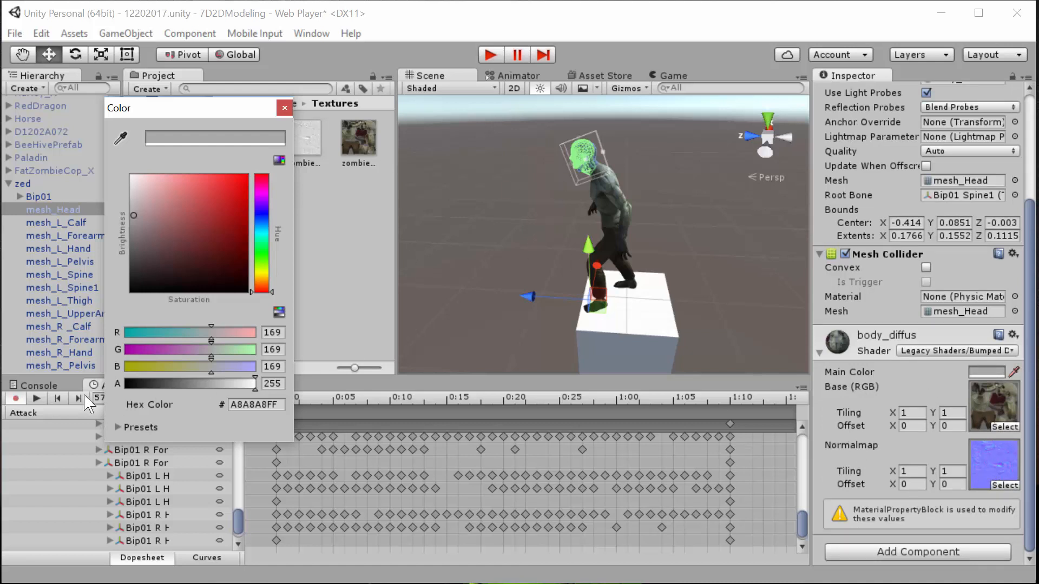
pyautogui.click(15, 401)
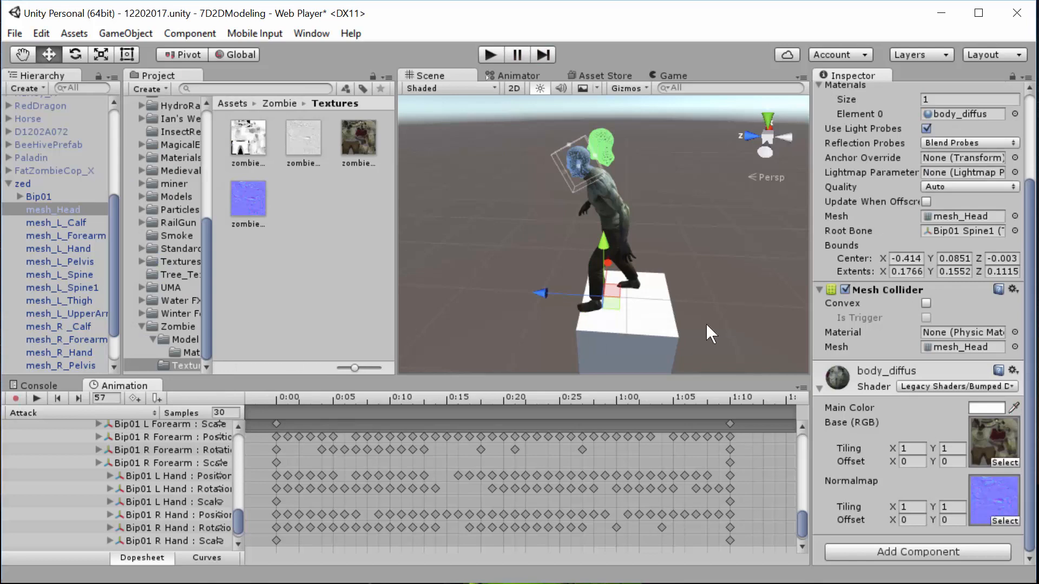
# Review the Legacy Shaders options for the body_diffus material and keep Bumped Diffuse selected.
pyautogui.click(948, 386)
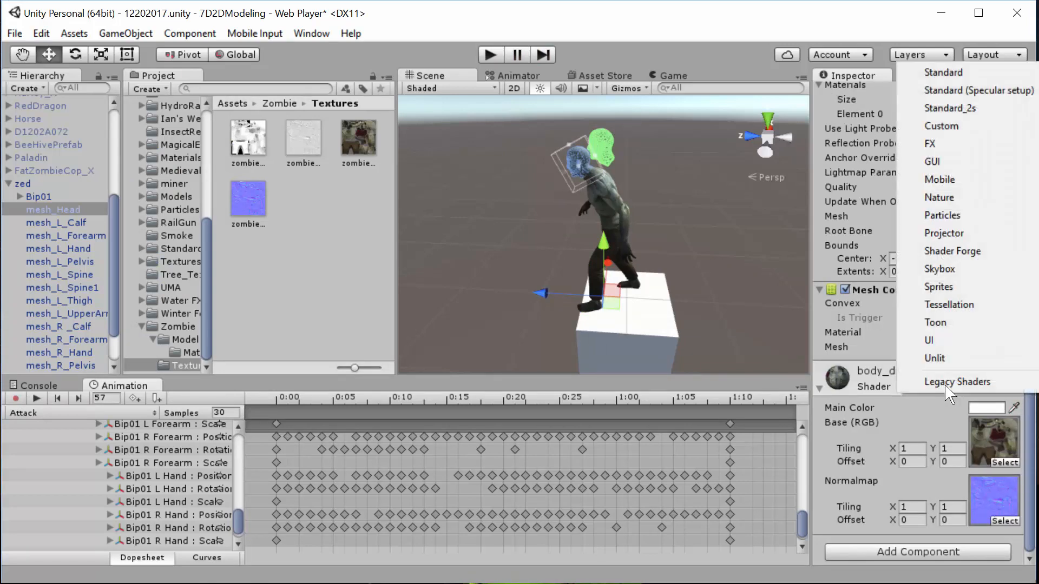
pyautogui.click(917, 400)
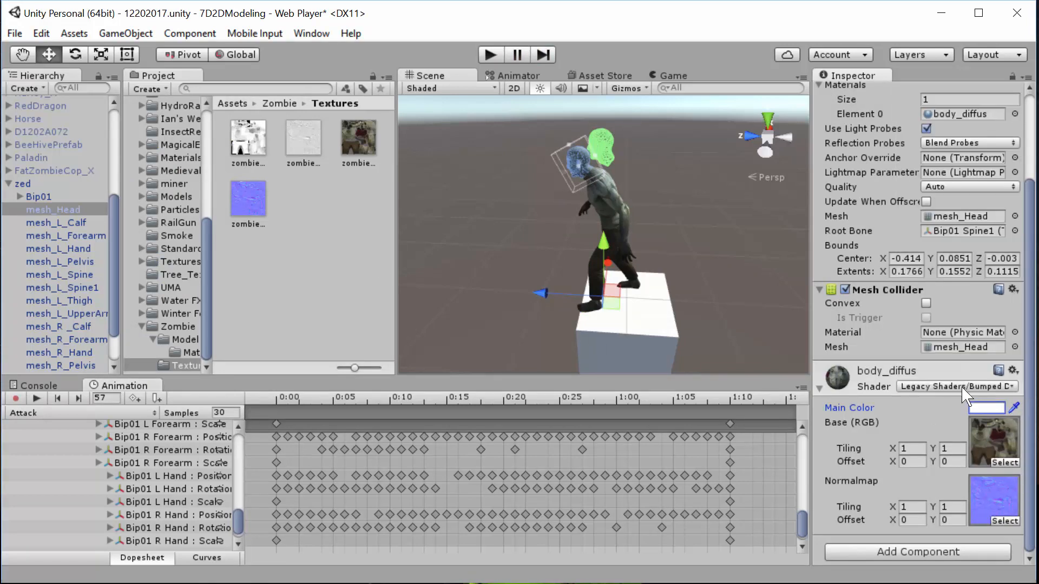
pyautogui.click(964, 387)
pyautogui.moveTo(964, 385)
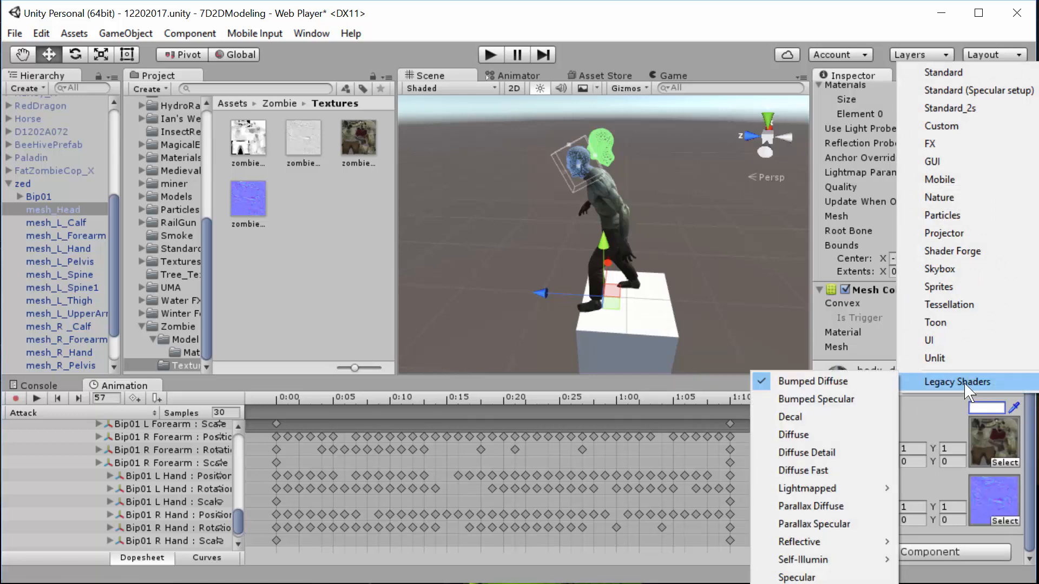
pyautogui.click(857, 387)
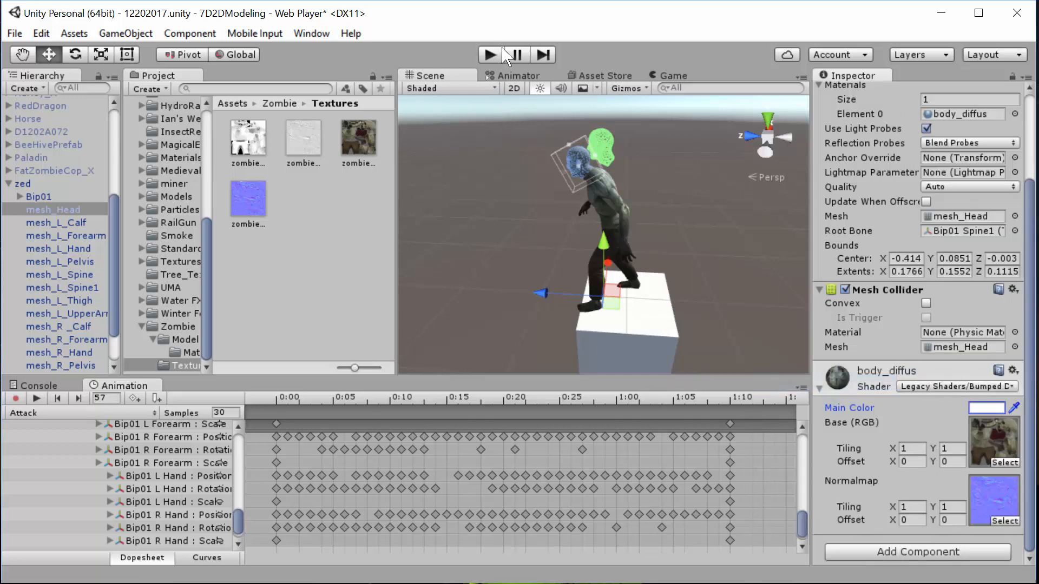